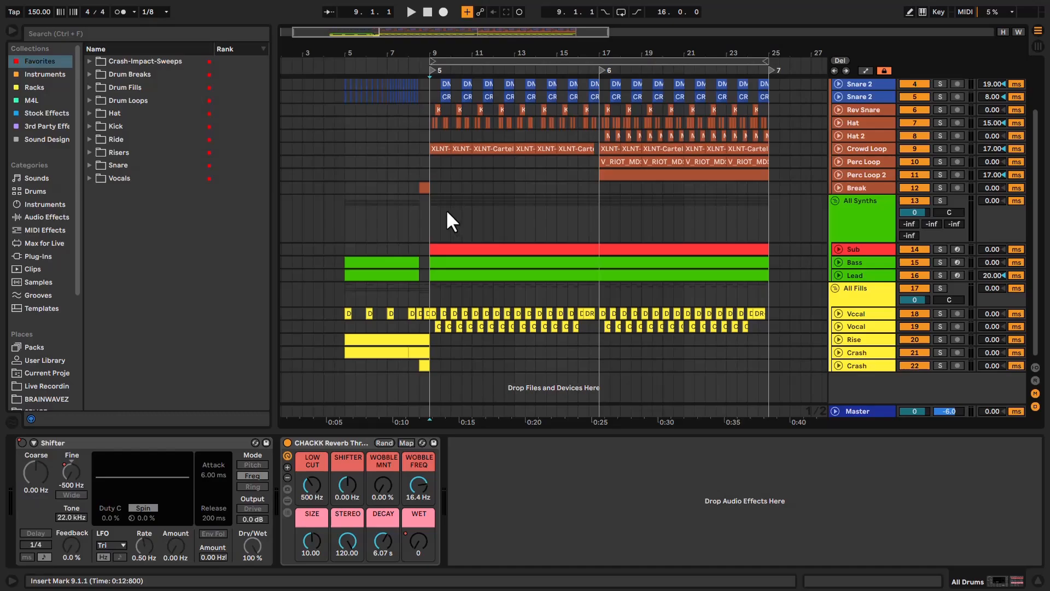
Play the arrangement from bar 9 to hear the drop
{"action": "scroll", "coordinate": [447, 212], "scroll_direction": "up", "scroll_amount": 1}
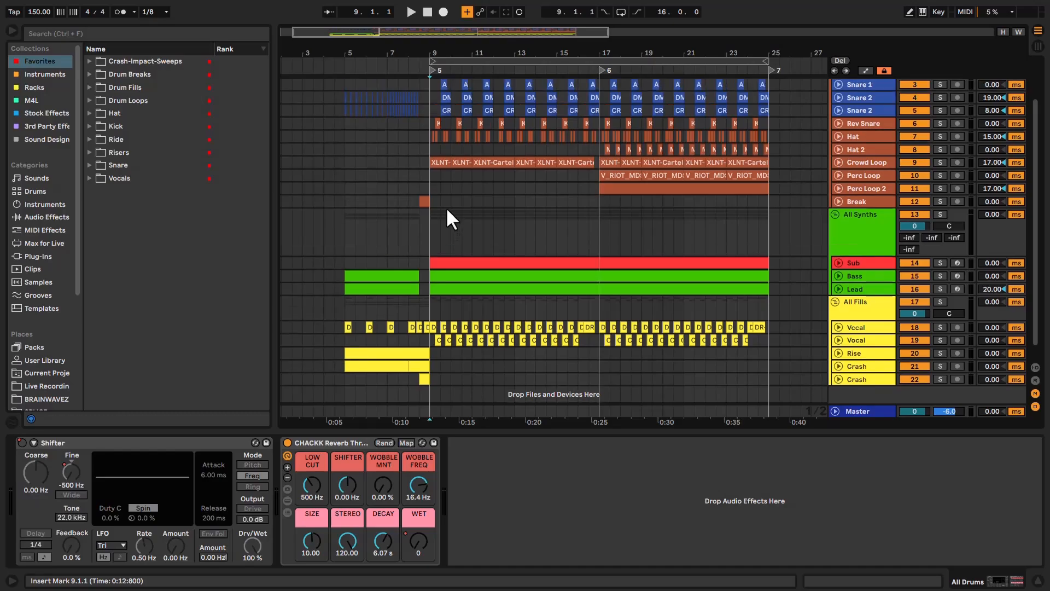
{"action": "scroll", "coordinate": [630, 225], "scroll_direction": "up", "scroll_amount": 2}
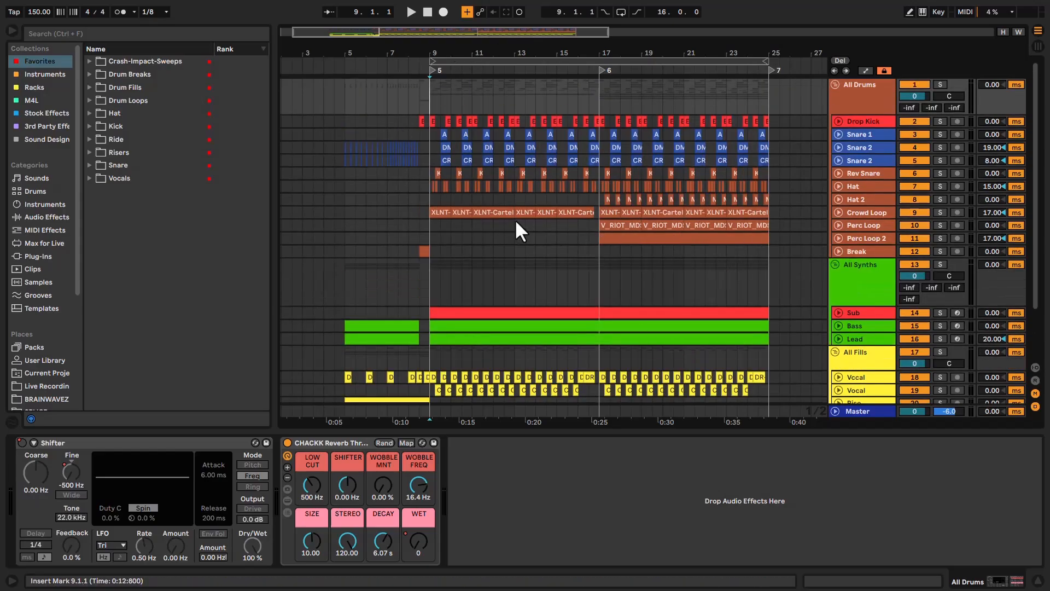
{"action": "scroll", "coordinate": [438, 234], "scroll_direction": "down", "scroll_amount": 5}
{"action": "left_click", "coordinate": [439, 234]}
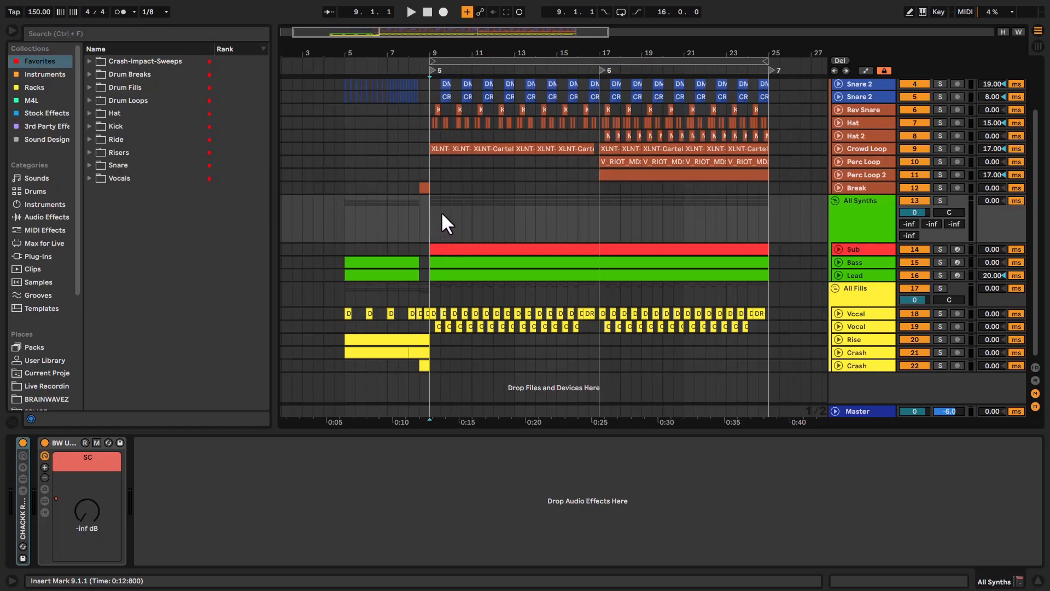
{"action": "key", "text": "space"}
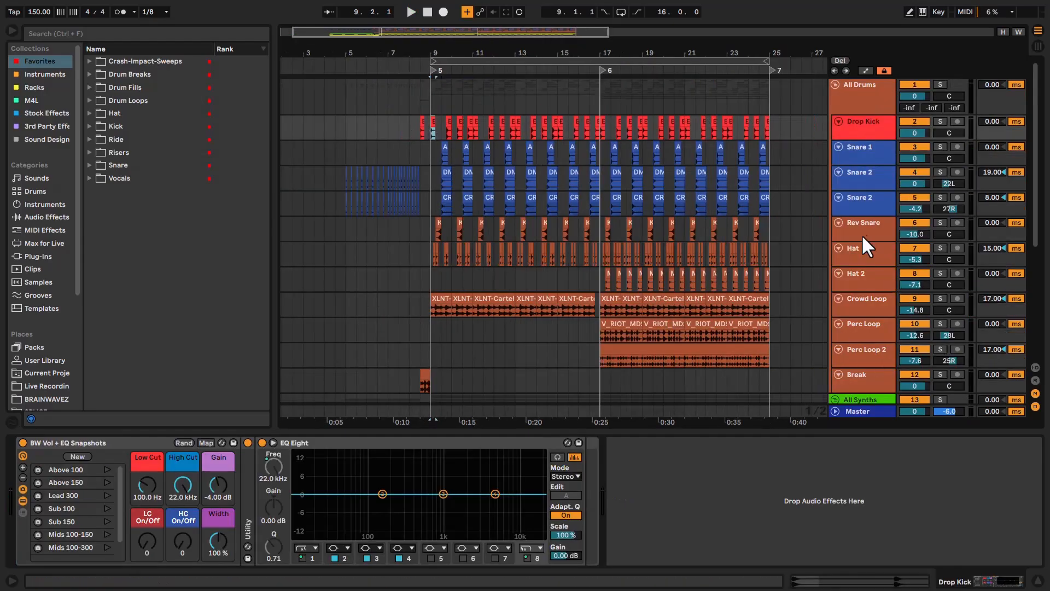
Check the effect settings, panning and track delays of the Snare 1 track and both Snare 2 tracks
{"action": "left_click", "coordinate": [863, 174]}
{"action": "left_click", "coordinate": [867, 198]}
{"action": "left_click", "coordinate": [864, 155]}
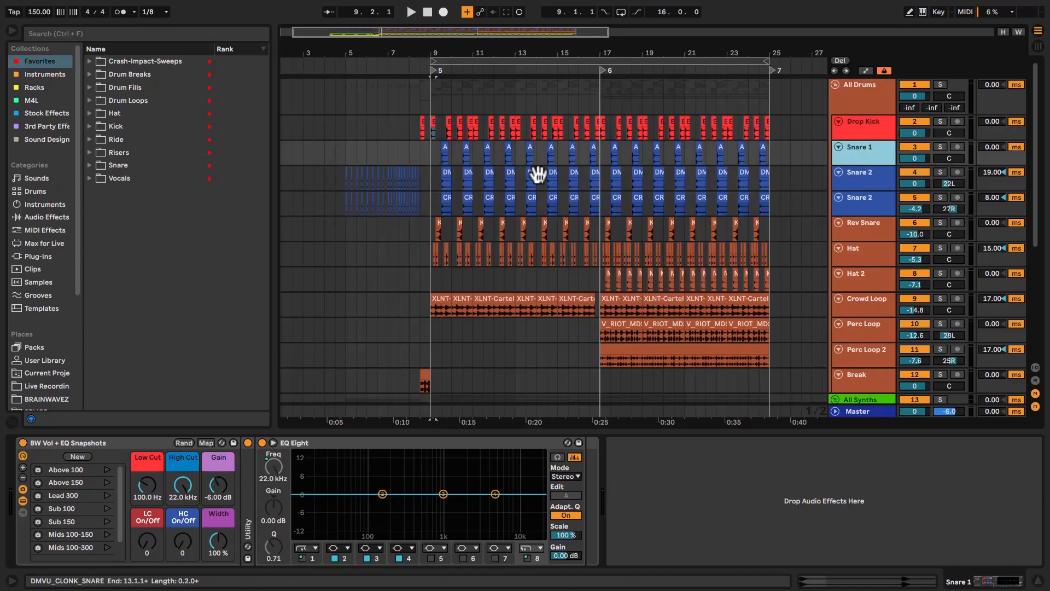
{"action": "left_click", "coordinate": [865, 190]}
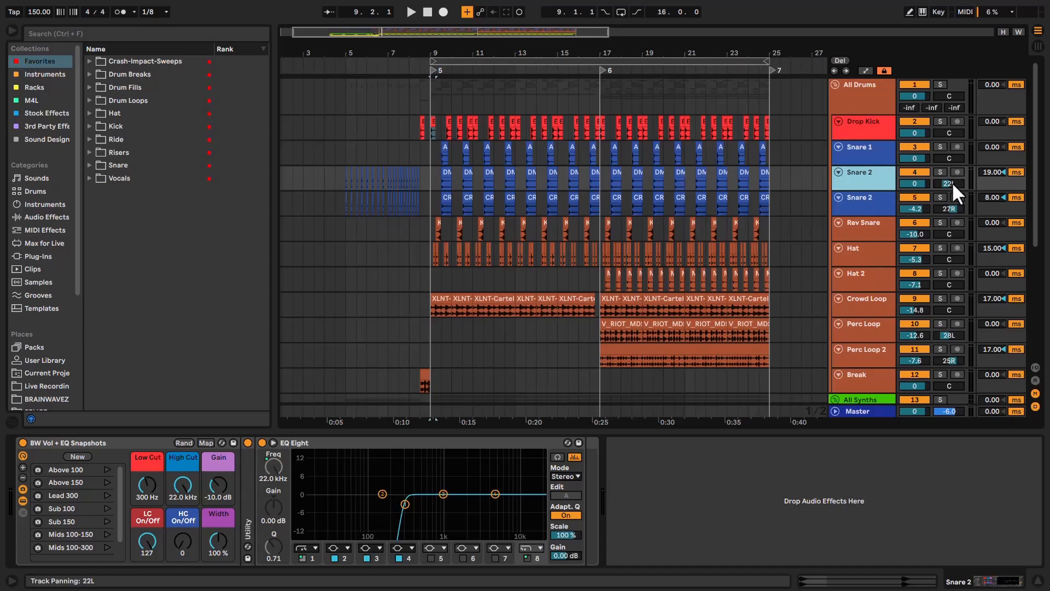
{"action": "left_click", "coordinate": [895, 200]}
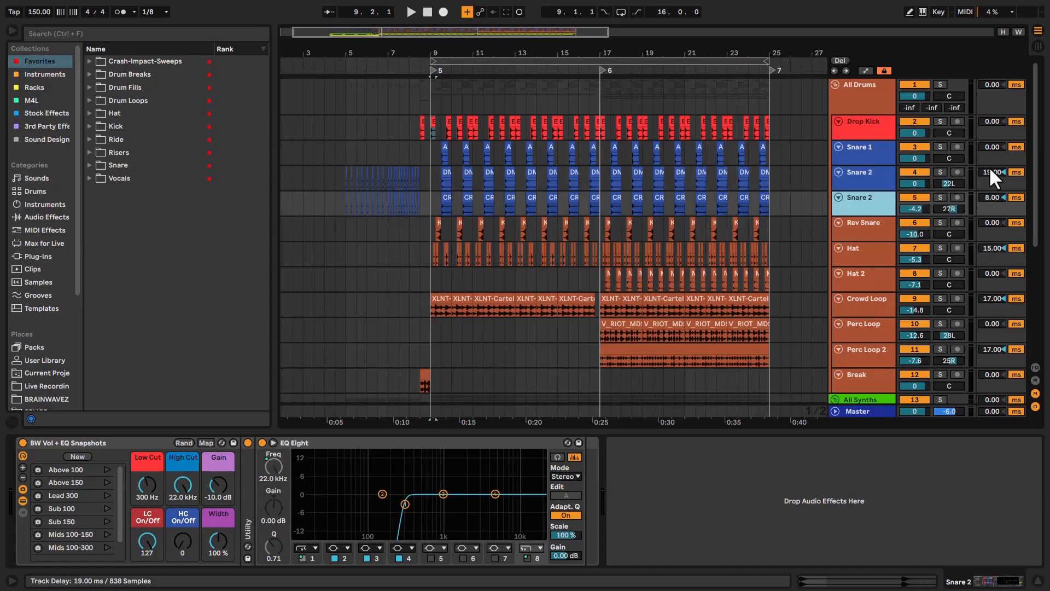
{"action": "left_click", "coordinate": [874, 180]}
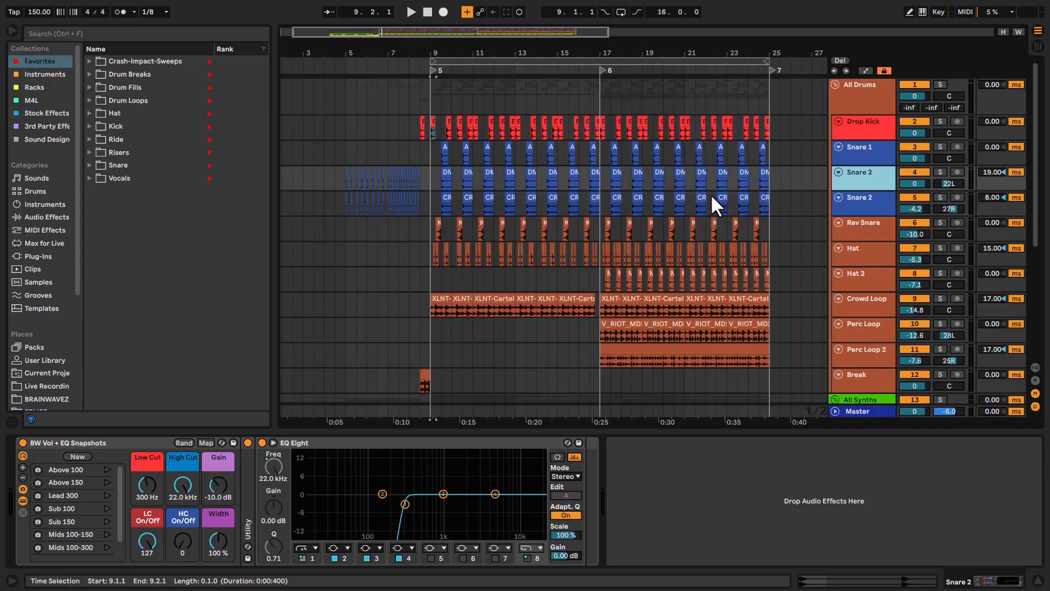
Solo the Snare 1 track and both Snare 2 tracks and listen to them from the first snare hit at 9.3.1
{"action": "left_click", "coordinate": [859, 144], "text": "shift"}
{"action": "left_click", "coordinate": [857, 198], "text": "shift"}
{"action": "key", "text": "s"}
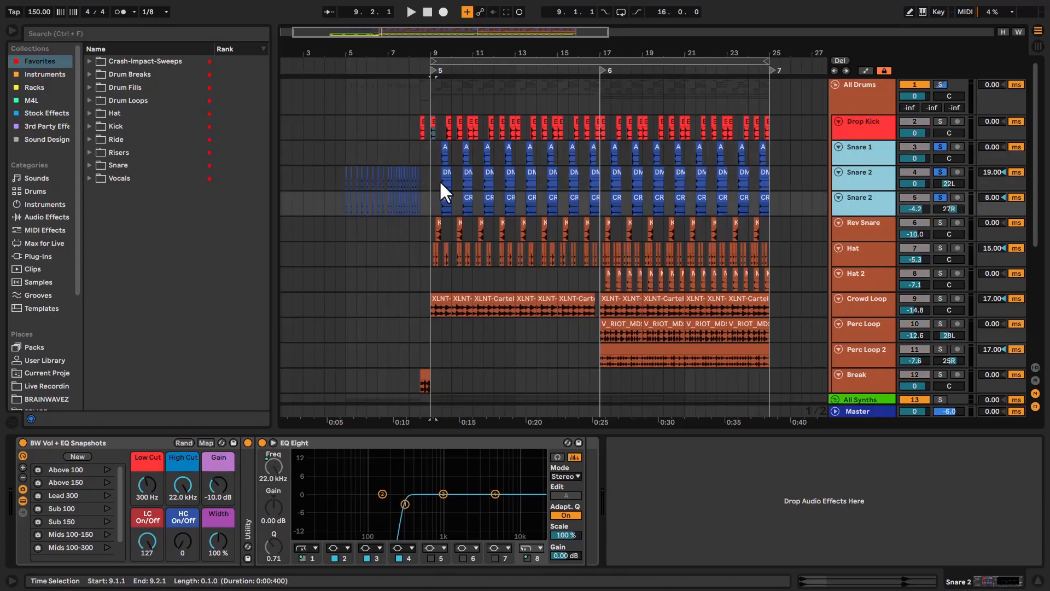
{"action": "left_click", "coordinate": [441, 159]}
{"action": "key", "text": "space"}
{"action": "scroll", "coordinate": [441, 159], "scroll_direction": "up", "scroll_amount": 2}
{"action": "scroll", "coordinate": [512, 166], "scroll_direction": "up", "scroll_amount": 2}
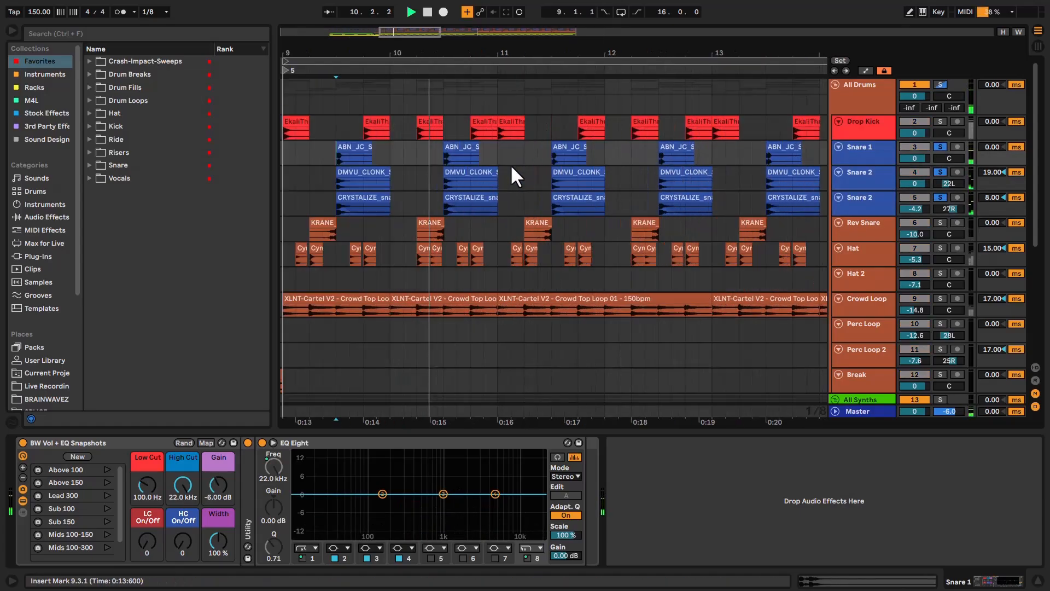
{"action": "scroll", "coordinate": [569, 164], "scroll_direction": "down", "scroll_amount": 2}
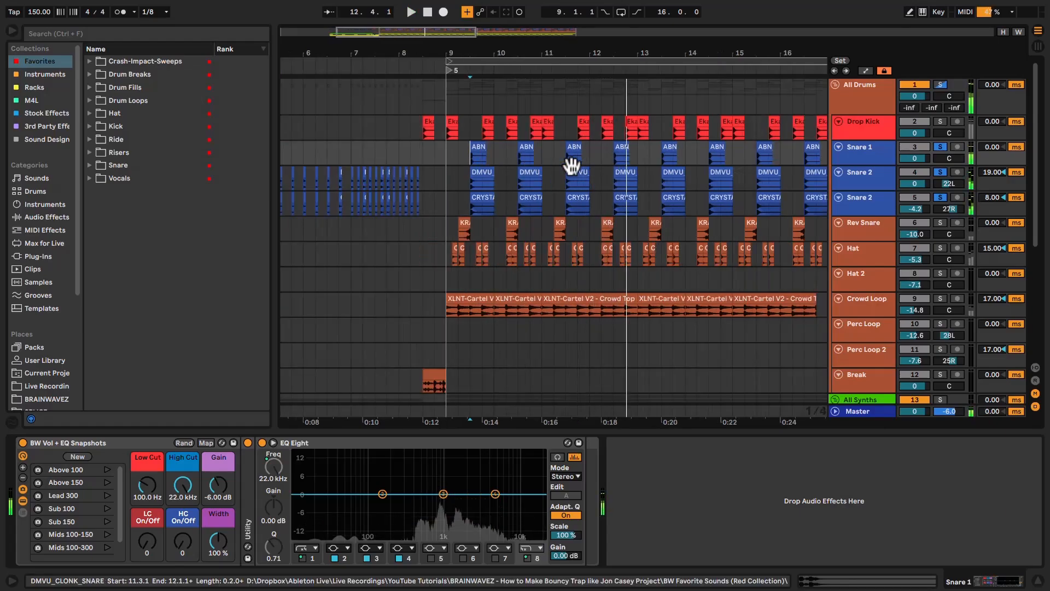
{"action": "scroll", "coordinate": [452, 176], "scroll_direction": "down", "scroll_amount": 4}
{"action": "scroll", "coordinate": [452, 175], "scroll_direction": "up", "scroll_amount": 2}
{"action": "key", "text": "space"}
Add the Rev Snare track to the soloed snares and play them together from 9.2.1
{"action": "left_click", "coordinate": [467, 170]}
{"action": "left_click", "coordinate": [466, 169]}
{"action": "key", "text": "s"}
{"action": "key", "text": "space"}
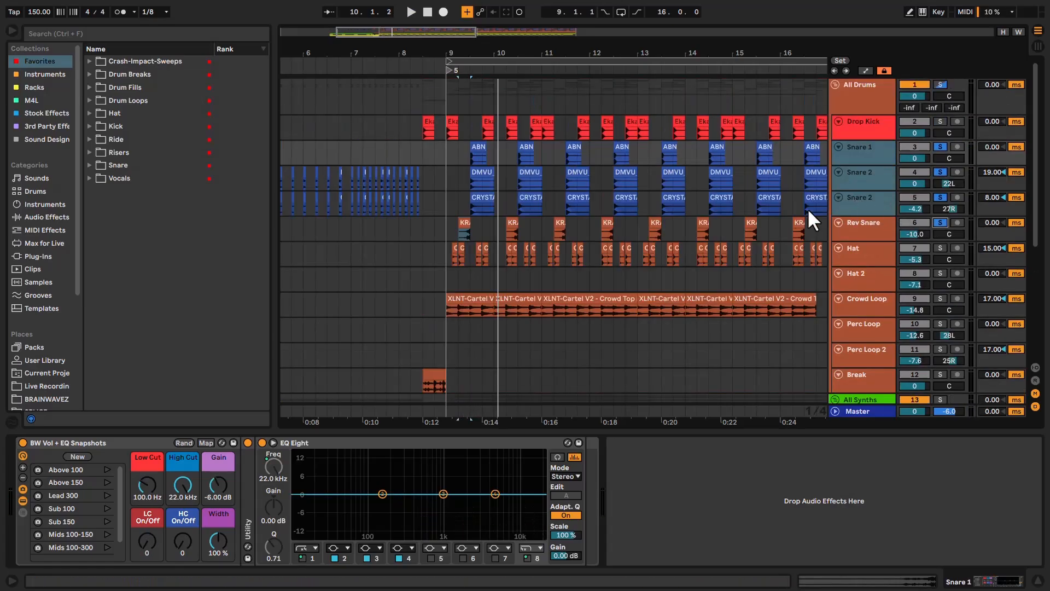
{"action": "key", "text": "space"}
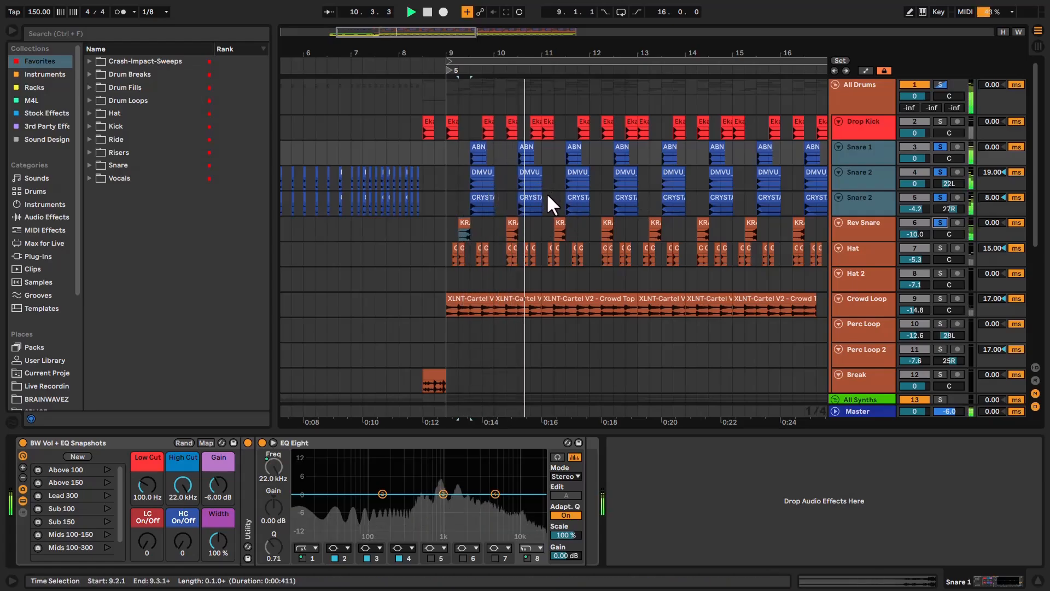
{"action": "scroll", "coordinate": [547, 196], "scroll_direction": "down", "scroll_amount": 2}
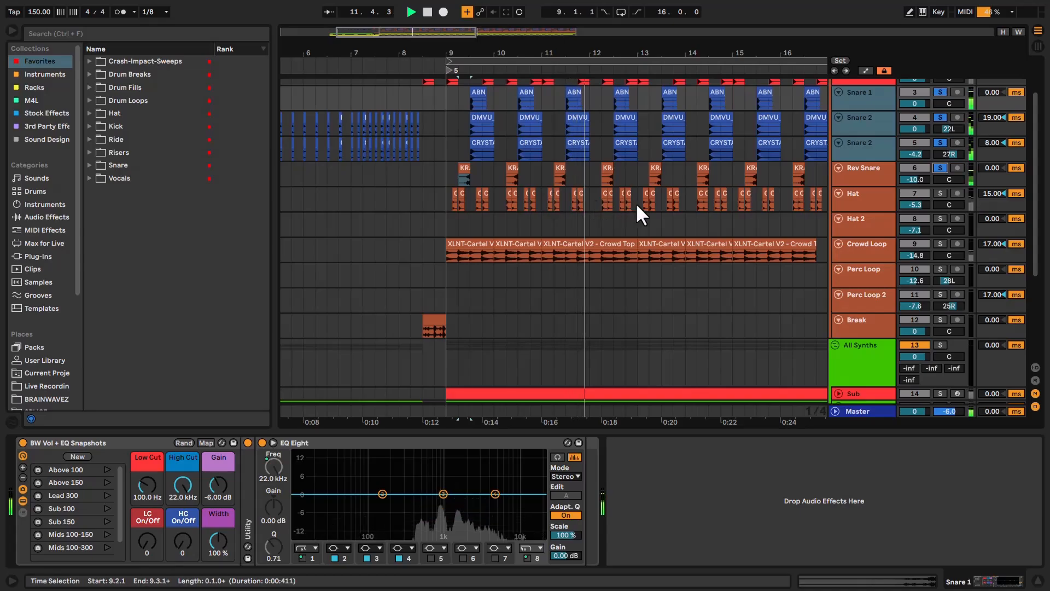
Solo only the Hat track, listen to it, and view the hat clips in the second half of the drop
{"action": "left_click", "coordinate": [851, 200]}
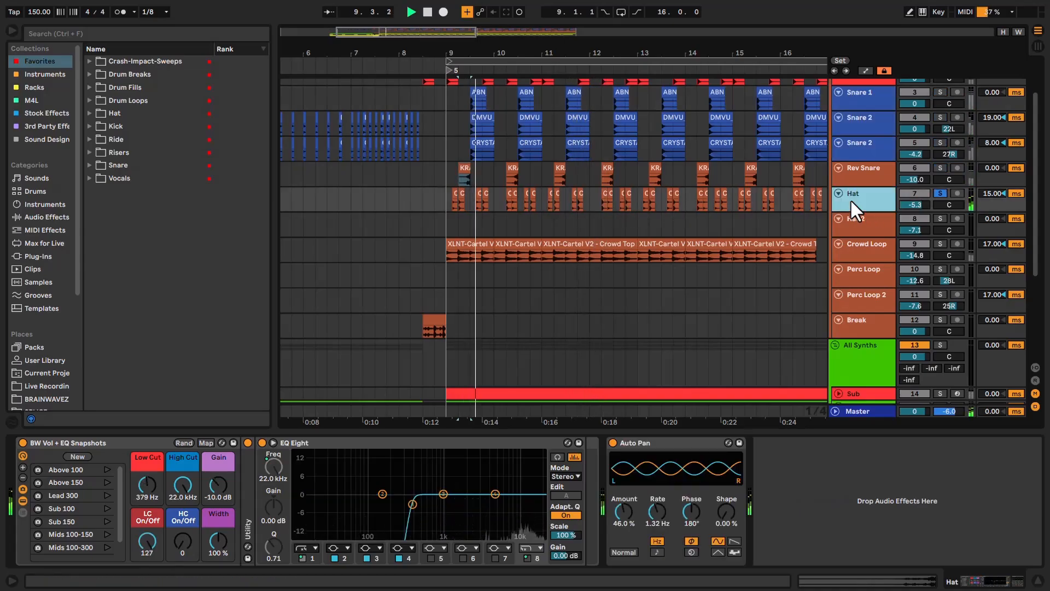
{"action": "scroll", "coordinate": [664, 210], "scroll_direction": "down", "scroll_amount": 4}
{"action": "scroll", "coordinate": [484, 201], "scroll_direction": "up", "scroll_amount": 4}
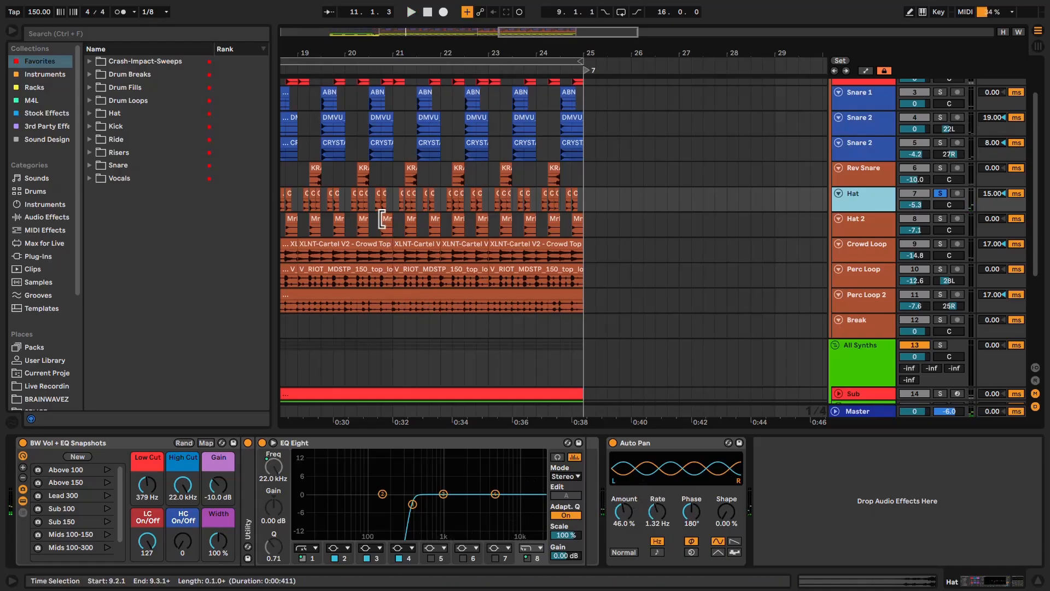
{"action": "left_click_drag", "start_coordinate": [502, 202], "coordinate": [608, 222]}
{"action": "left_click_drag", "start_coordinate": [381, 243], "coordinate": [649, 211]}
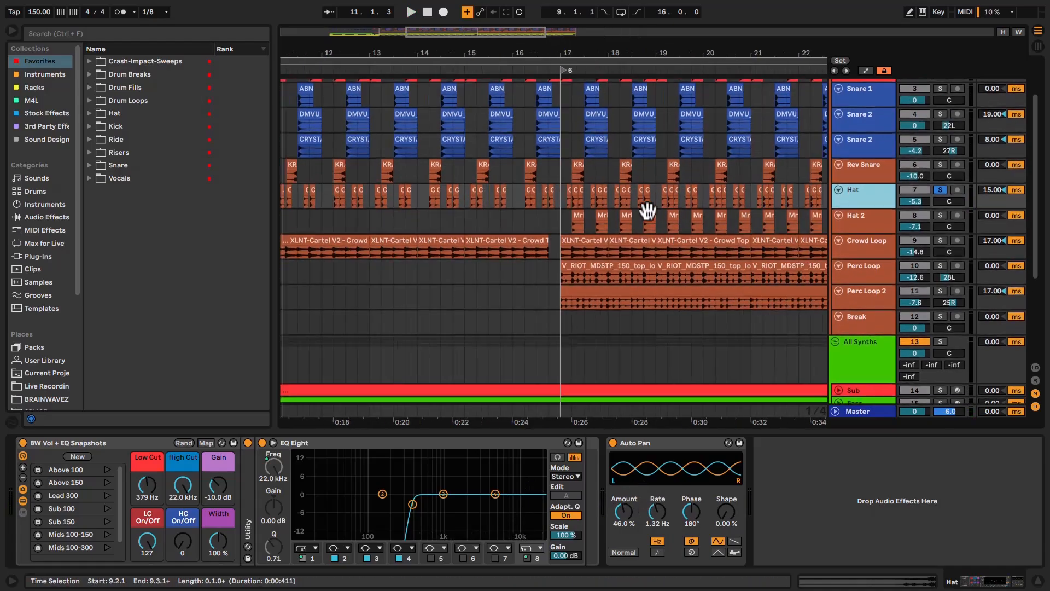
Solo the Crowd Loop track, listen to it from bar 17, and turn its solo off
{"action": "left_click", "coordinate": [487, 255]}
{"action": "scroll", "coordinate": [485, 243], "scroll_direction": "up", "scroll_amount": 3}
{"action": "scroll", "coordinate": [486, 243], "scroll_direction": "down", "scroll_amount": 3}
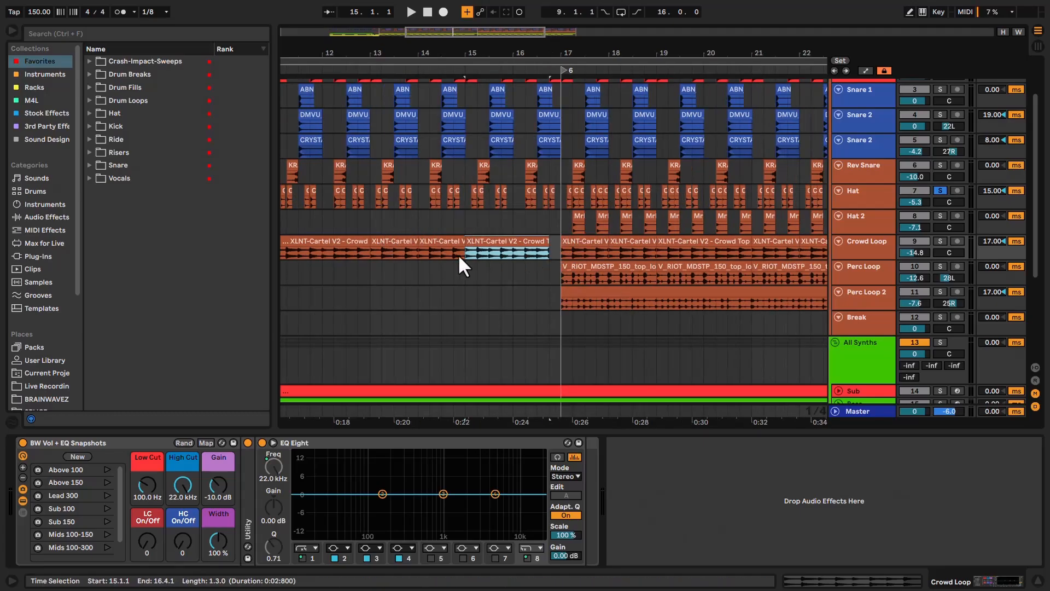
{"action": "left_click", "coordinate": [576, 241]}
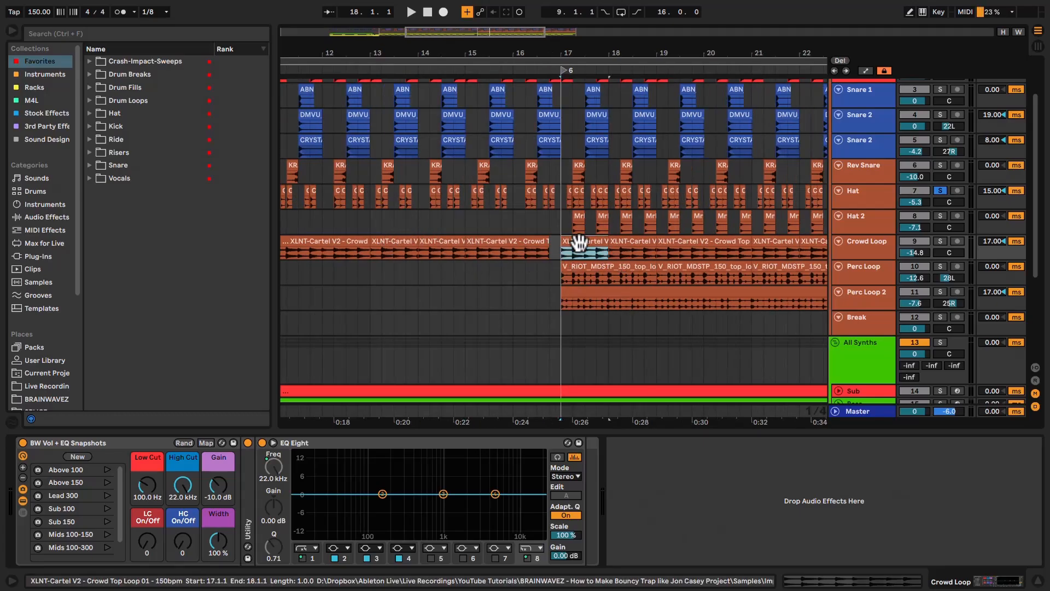
{"action": "key", "text": "s"}
{"action": "key", "text": "space"}
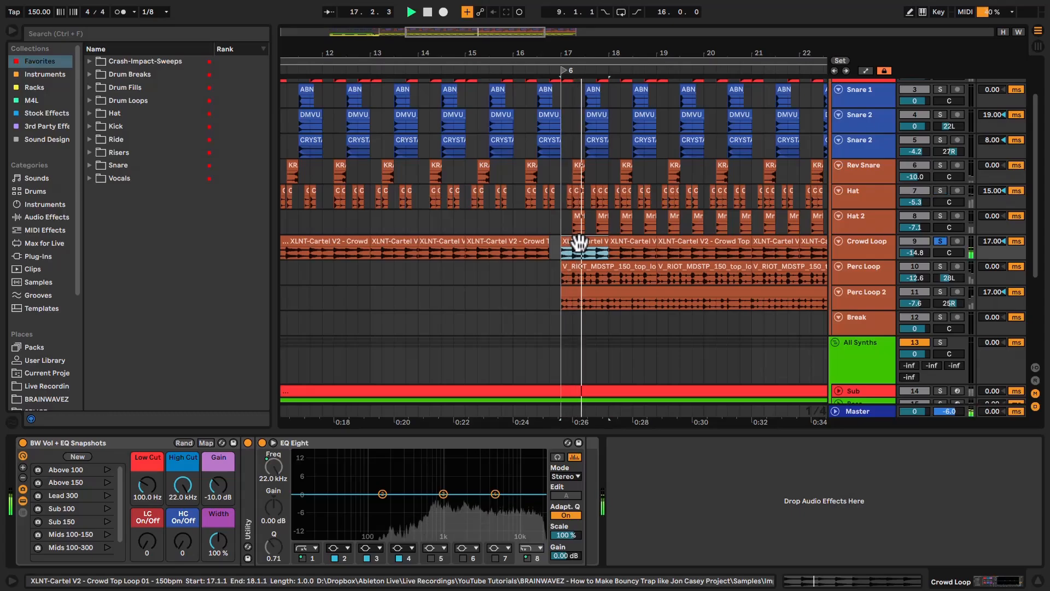
{"action": "key", "text": "s"}
{"action": "key", "text": "space"}
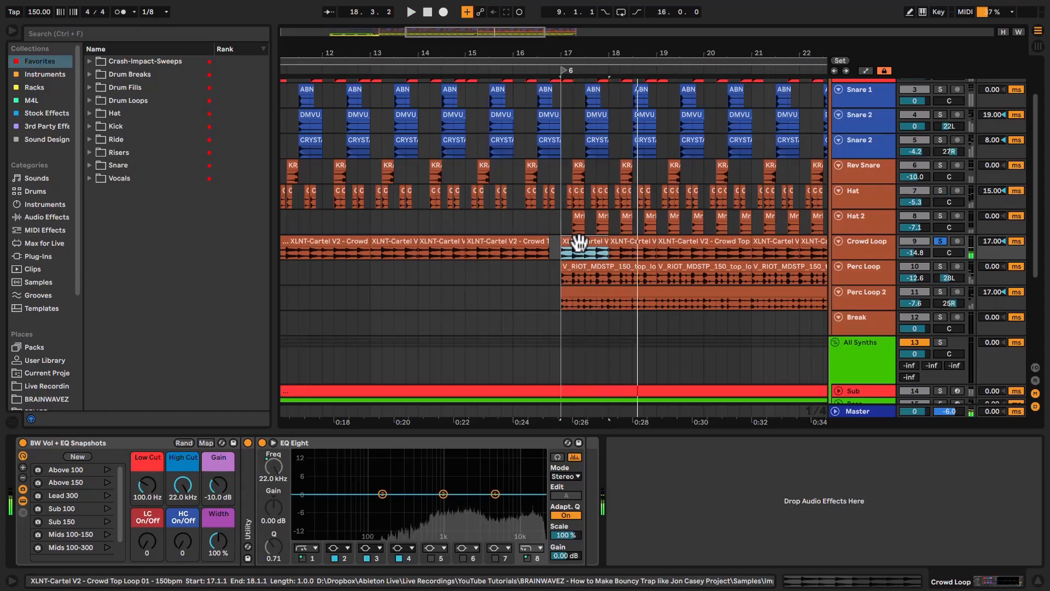
{"action": "scroll", "coordinate": [563, 241], "scroll_direction": "down", "scroll_amount": 4}
{"action": "scroll", "coordinate": [571, 248], "scroll_direction": "up", "scroll_amount": 2}
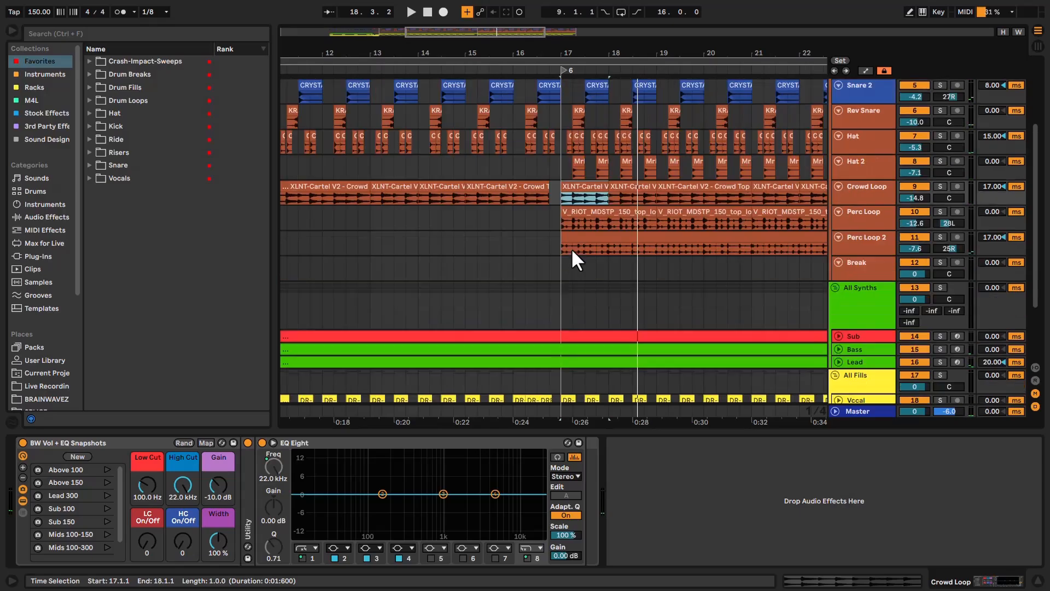
Solo the Perc Loop and Perc Loop 2 tracks and listen to them from bar 17
{"action": "left_click", "coordinate": [862, 225]}
{"action": "left_click", "coordinate": [865, 239], "text": "shift"}
{"action": "key", "text": "s"}
{"action": "left_click", "coordinate": [553, 216]}
{"action": "key", "text": "space"}
{"action": "scroll", "coordinate": [559, 203], "scroll_direction": "up", "scroll_amount": 4}
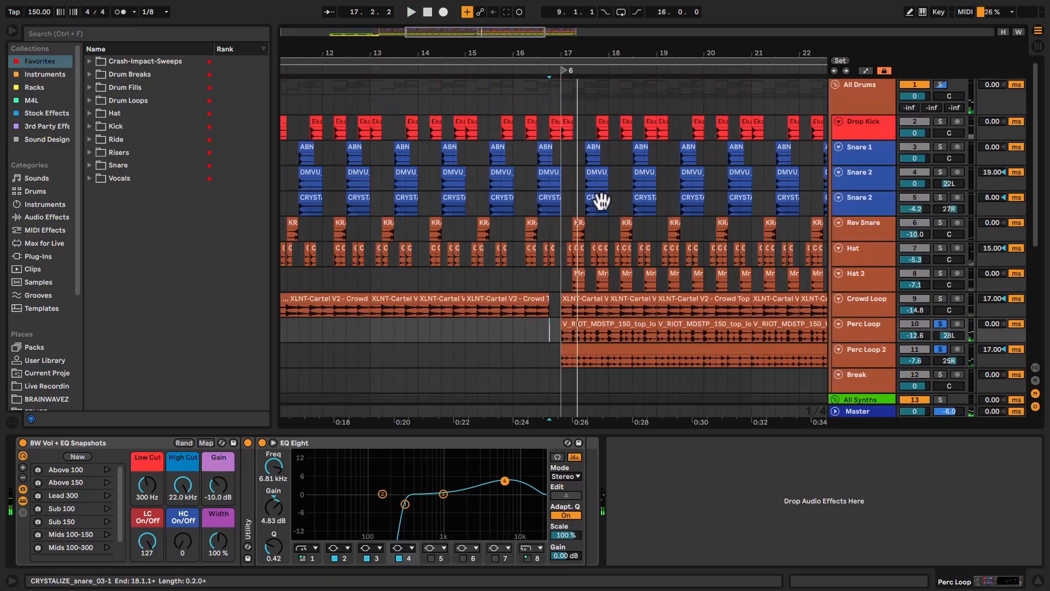
{"action": "scroll", "coordinate": [563, 232], "scroll_direction": "right", "scroll_amount": 2}
{"action": "left_click", "coordinate": [530, 274]}
{"action": "key", "text": "space"}
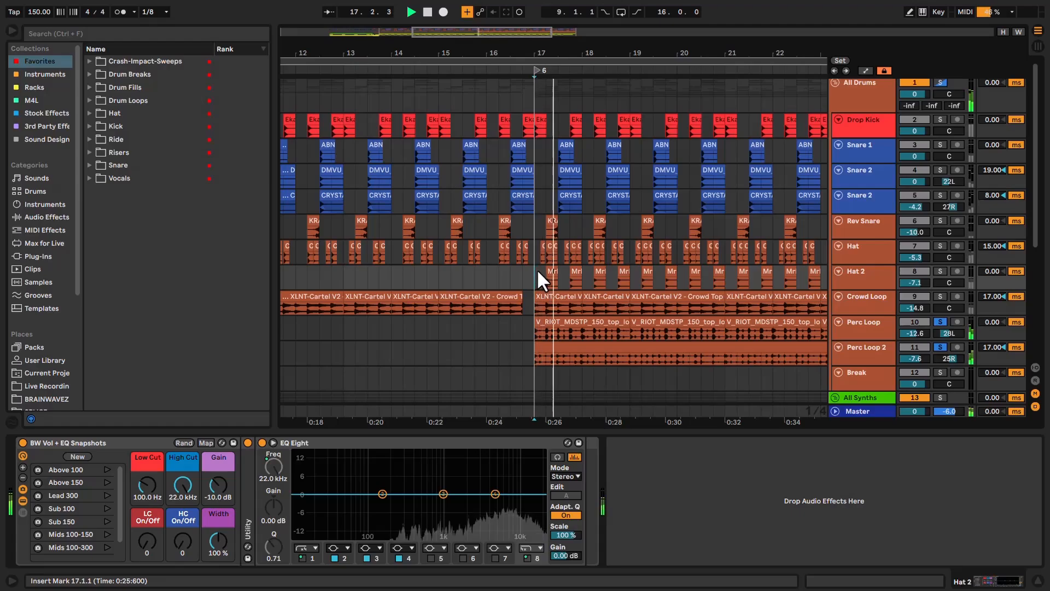
{"action": "key", "text": "minus"}
{"action": "key", "text": "minus"}
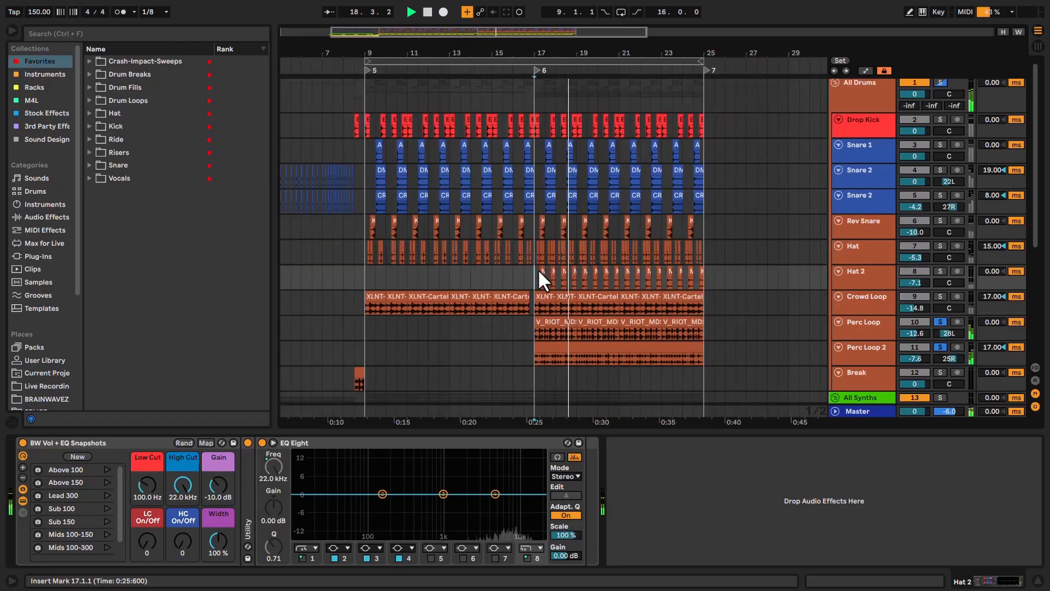
{"action": "scroll", "coordinate": [567, 260], "scroll_direction": "down", "scroll_amount": 4}
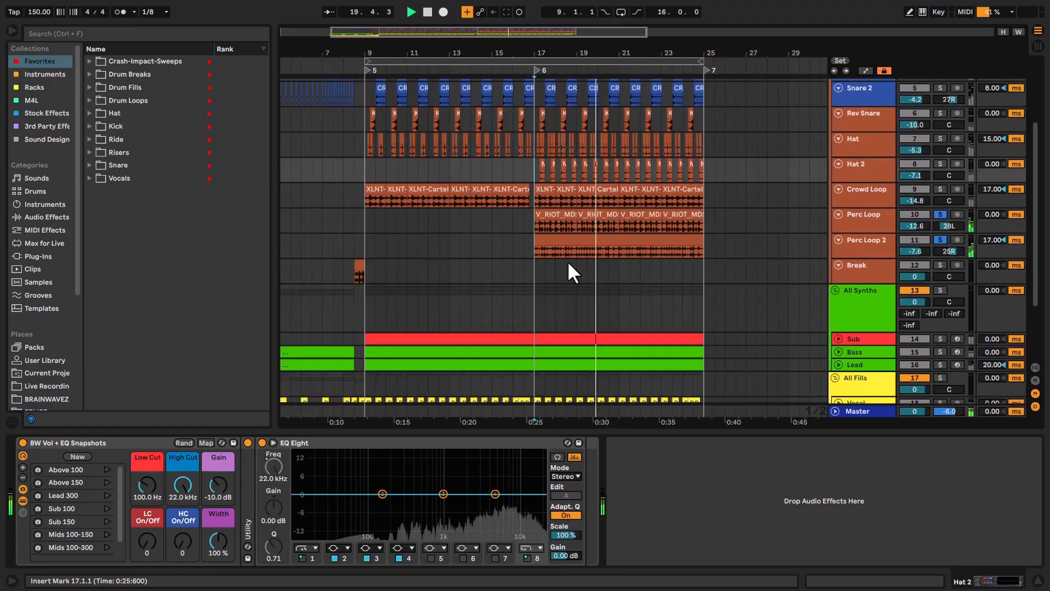
Check the effect settings and track delays of the Perc Loop, Perc Loop 2 and Crowd Loop tracks
{"action": "left_click", "coordinate": [861, 239]}
{"action": "left_click", "coordinate": [860, 218]}
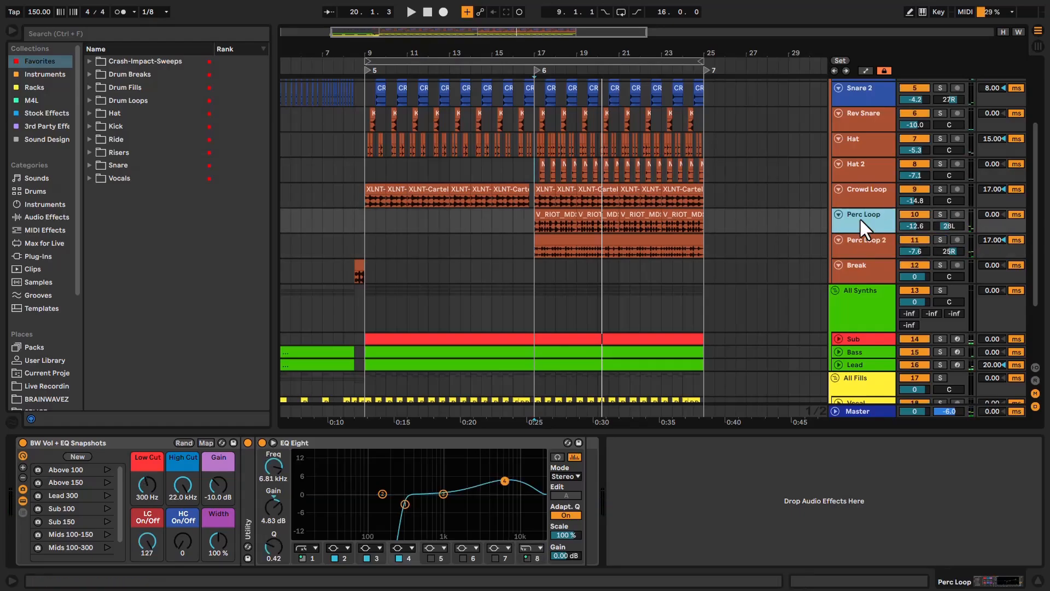
{"action": "left_click", "coordinate": [861, 249]}
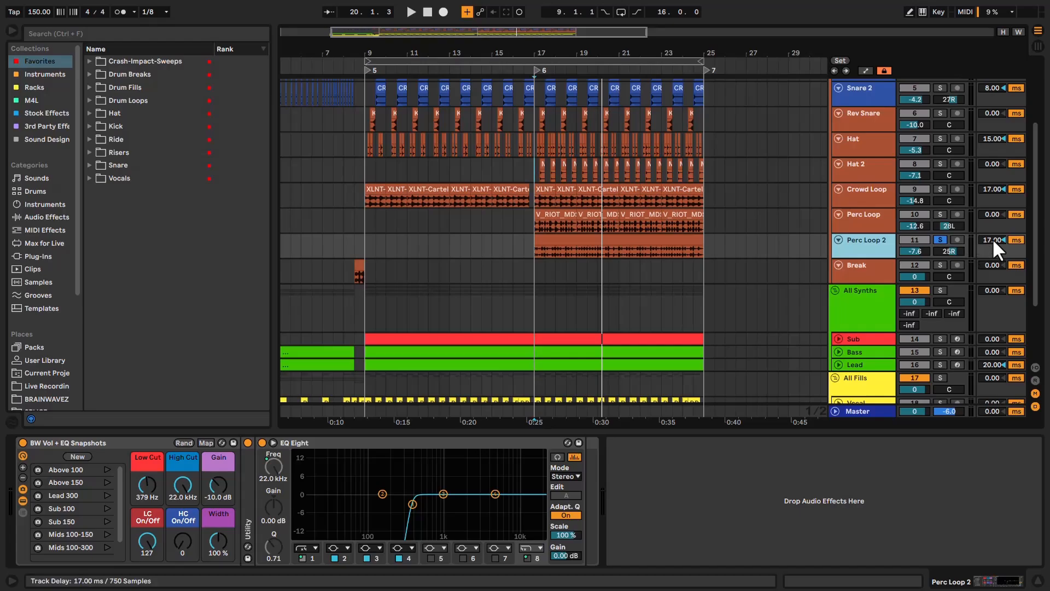
{"action": "left_click", "coordinate": [1001, 197]}
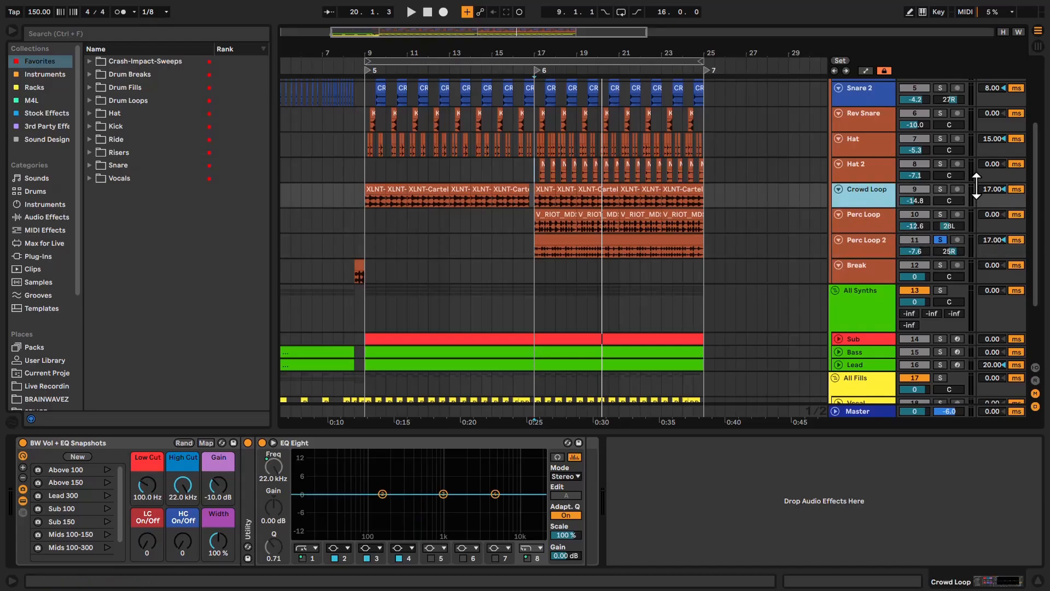
Solo the All Drums group and listen to the full drum pattern from bar 9 and from bar 17
{"action": "scroll", "coordinate": [833, 225], "scroll_direction": "up", "scroll_amount": 4}
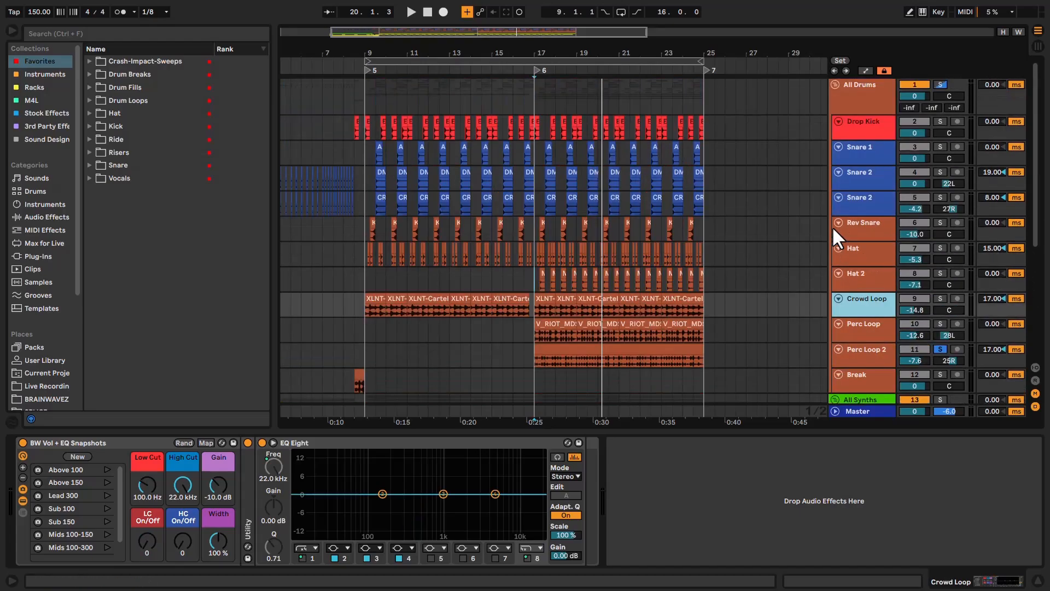
{"action": "scroll", "coordinate": [586, 188], "scroll_direction": "down", "scroll_amount": 3}
{"action": "scroll", "coordinate": [514, 192], "scroll_direction": "up", "scroll_amount": 3}
{"action": "left_click", "coordinate": [441, 99]}
{"action": "left_click", "coordinate": [854, 96]}
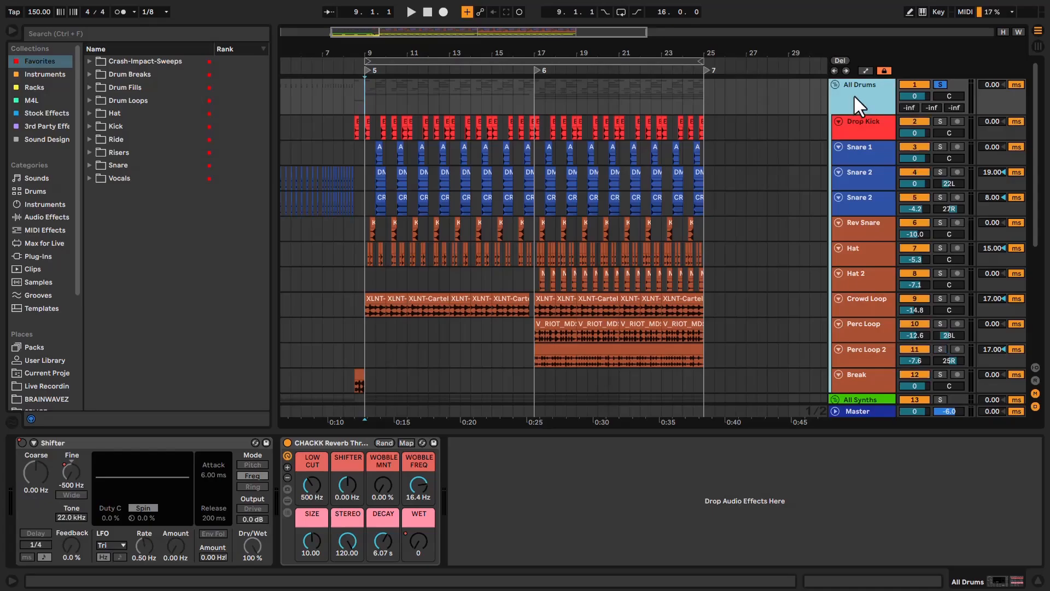
{"action": "key", "text": "space"}
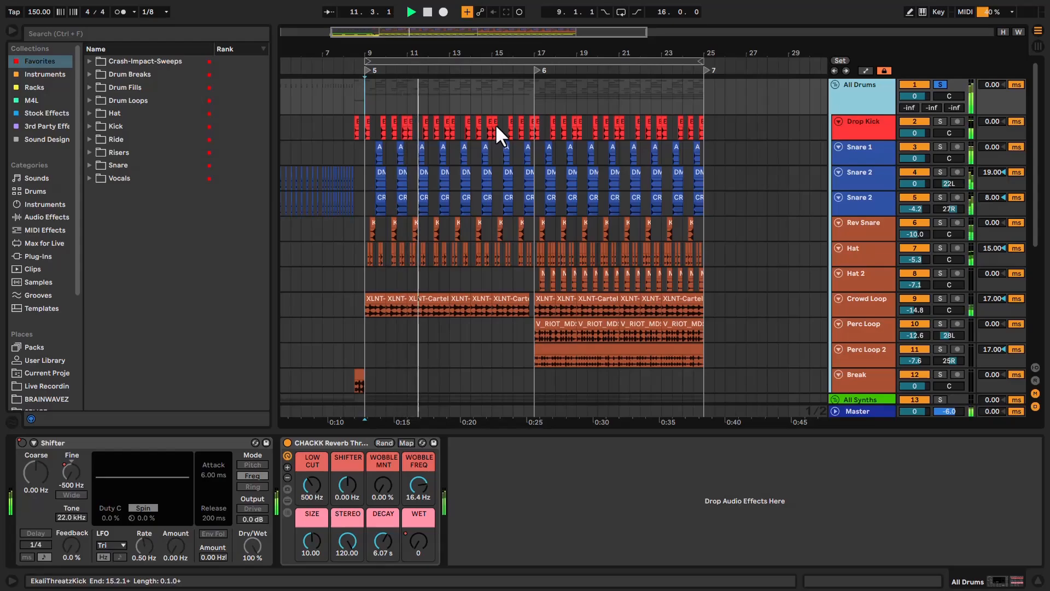
{"action": "left_click", "coordinate": [532, 93]}
{"action": "key", "text": "space"}
{"action": "key", "text": "space"}
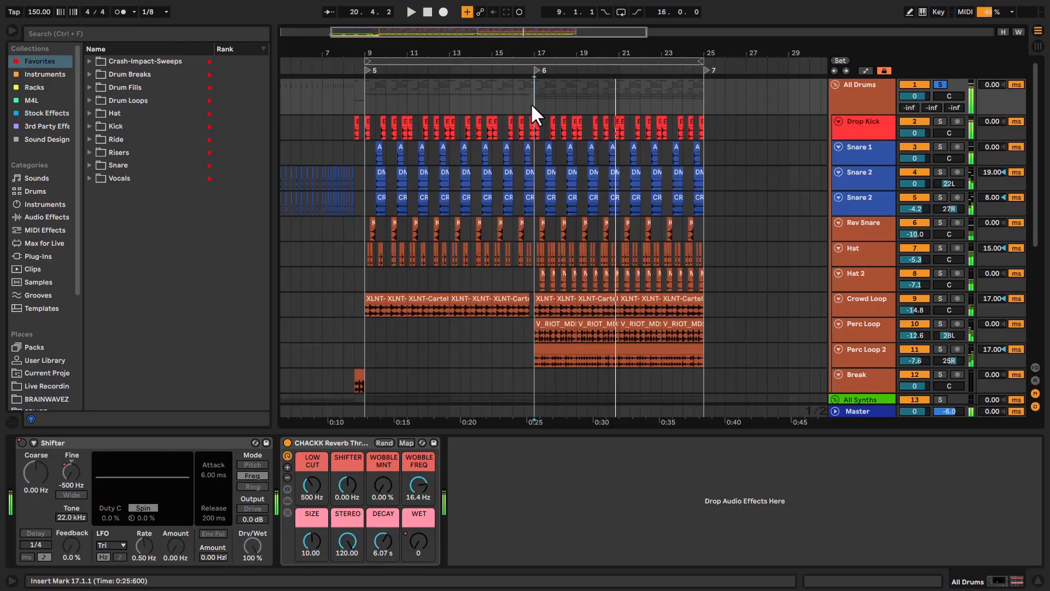
Unfold the Sub, Bass and Lead tracks of the All Synths group and select the Lead track
{"action": "scroll", "coordinate": [534, 126], "scroll_direction": "down", "scroll_amount": 5}
{"action": "left_click", "coordinate": [344, 219]}
{"action": "left_click", "coordinate": [833, 223]}
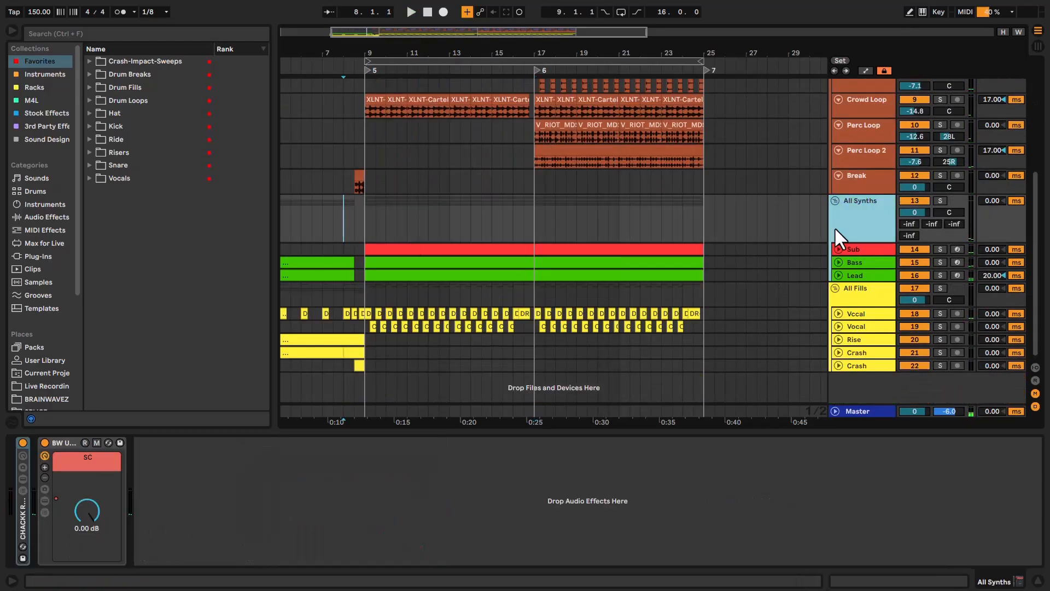
{"action": "left_click", "coordinate": [839, 249], "text": "alt"}
{"action": "left_click_drag", "start_coordinate": [524, 309], "coordinate": [524, 133]}
{"action": "left_click", "coordinate": [838, 265]}
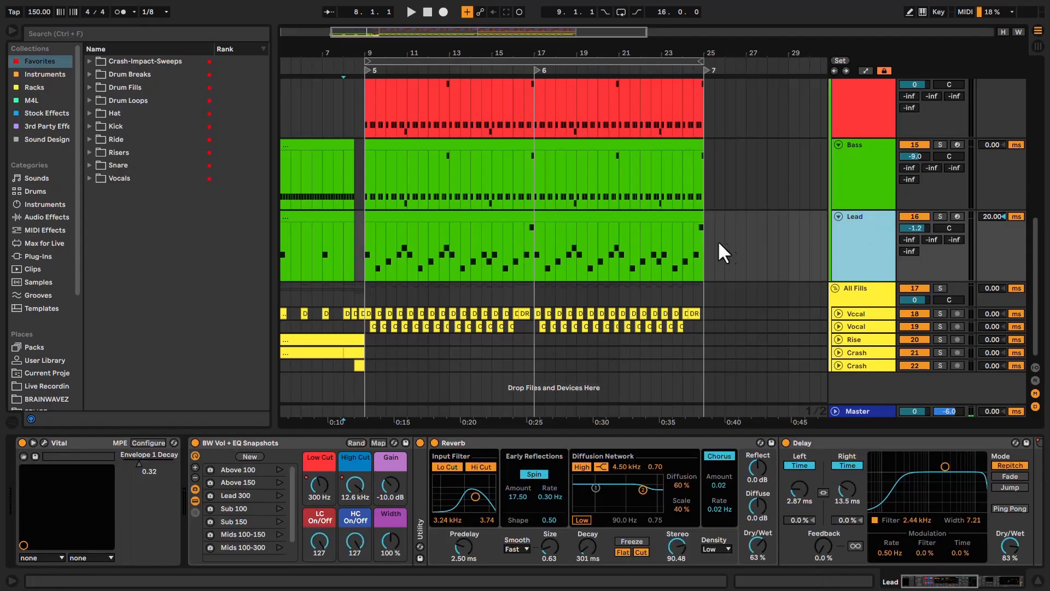
Solo the Lead track and play its clip from bar 9
{"action": "left_click", "coordinate": [381, 215]}
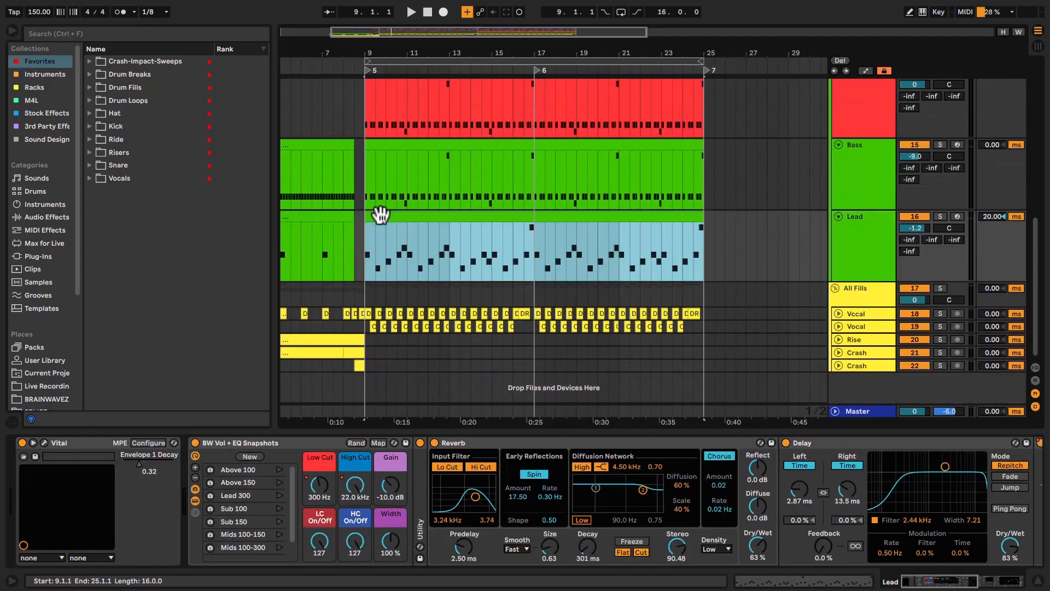
{"action": "key", "text": "space"}
{"action": "key", "text": "s"}
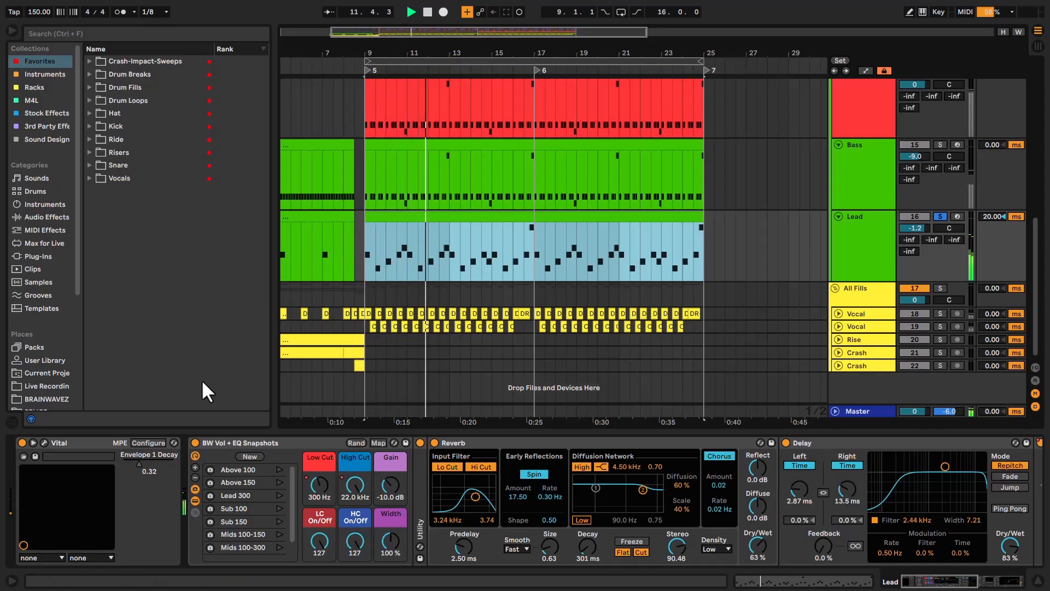
Turn off the Glue Compressor, Delay and Reverb devices in the Lead track's device chain
{"action": "left_click_drag", "start_coordinate": [990, 580], "coordinate": [727, 542]}
{"action": "left_click", "coordinate": [33, 443]}
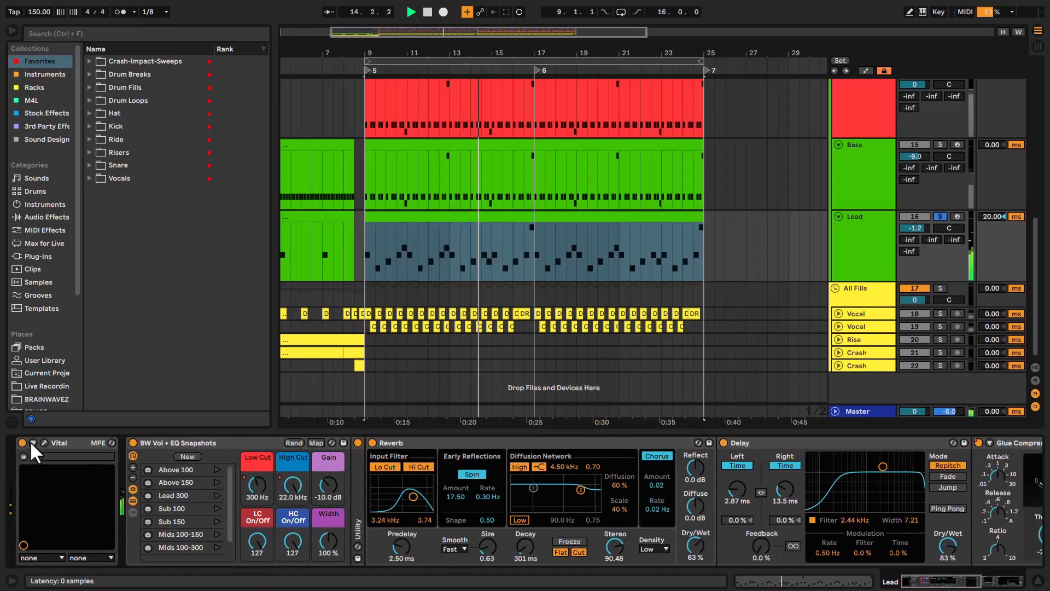
{"action": "left_click_drag", "start_coordinate": [943, 579], "coordinate": [922, 563]}
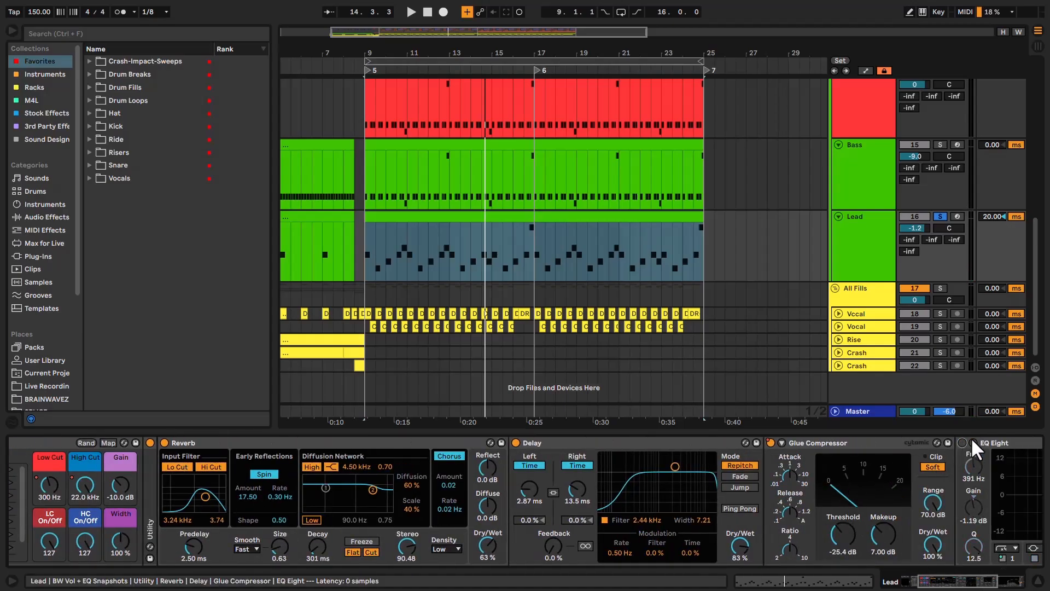
{"action": "left_click", "coordinate": [770, 443]}
{"action": "left_click", "coordinate": [515, 442]}
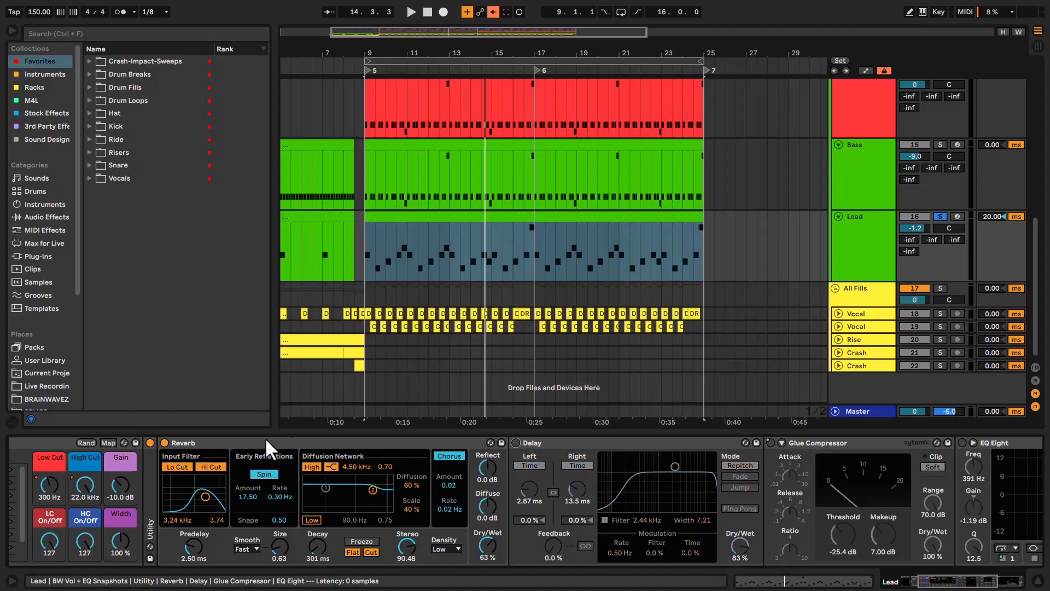
{"action": "left_click", "coordinate": [163, 441]}
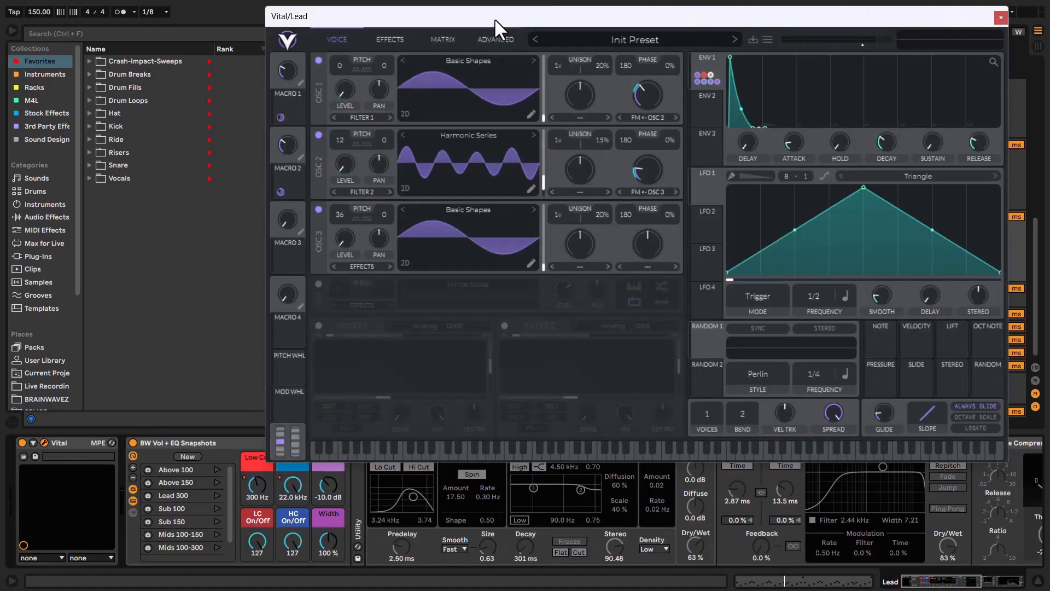
In the Lead track's Vital synth, turn off the compressor, reverb and distortion effects
{"action": "left_click_drag", "start_coordinate": [494, 18], "coordinate": [491, 64]}
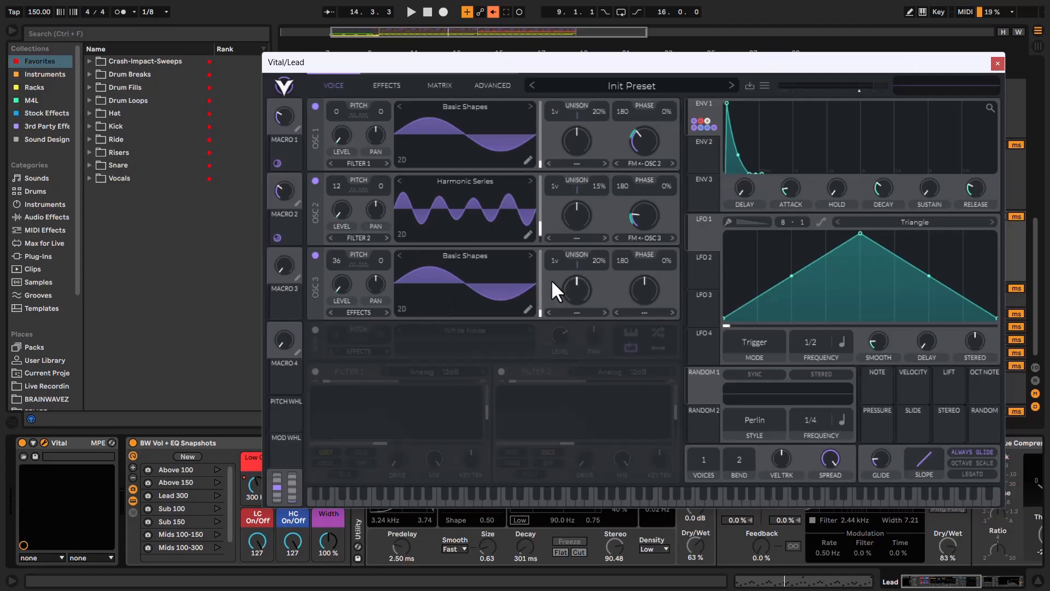
{"action": "left_click", "coordinate": [391, 85]}
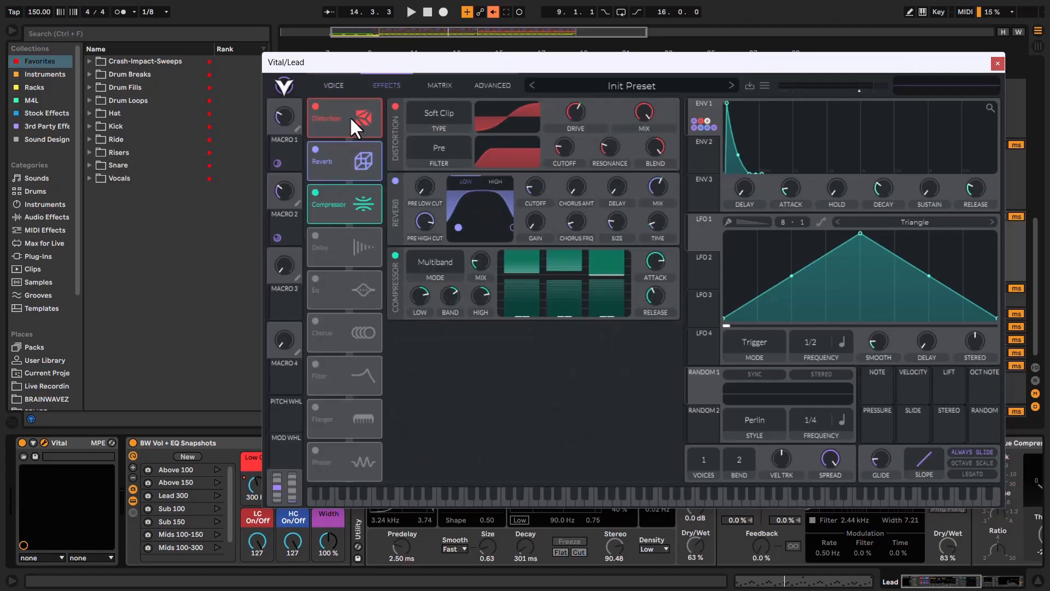
{"action": "left_click", "coordinate": [315, 193]}
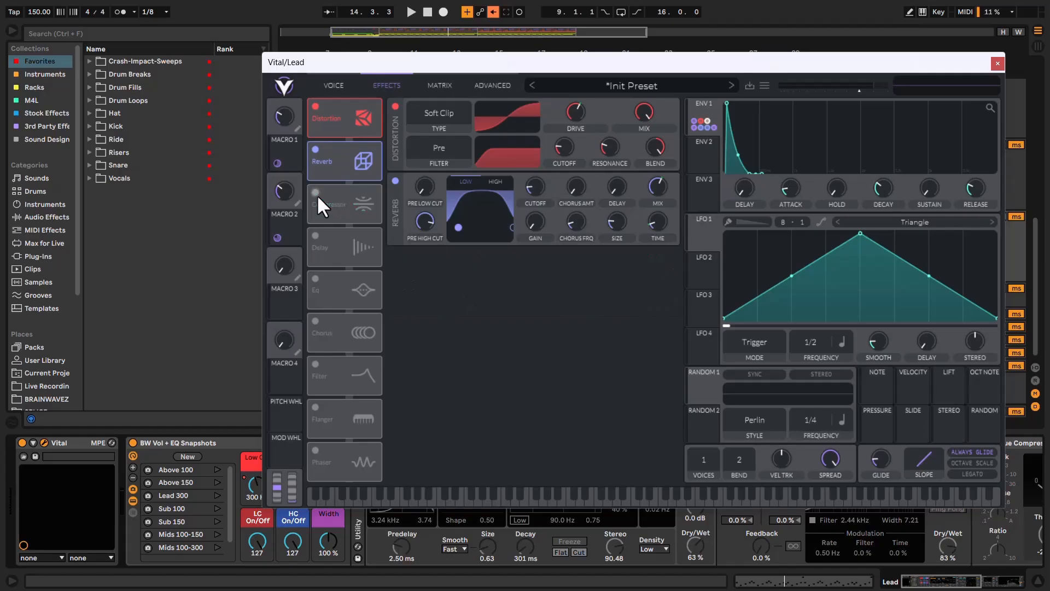
{"action": "left_click", "coordinate": [315, 149]}
{"action": "left_click", "coordinate": [316, 106]}
Turn off oscillators 3 and 2 in Vital and check the attack, decay and wave morph settings
{"action": "left_click", "coordinate": [334, 85]}
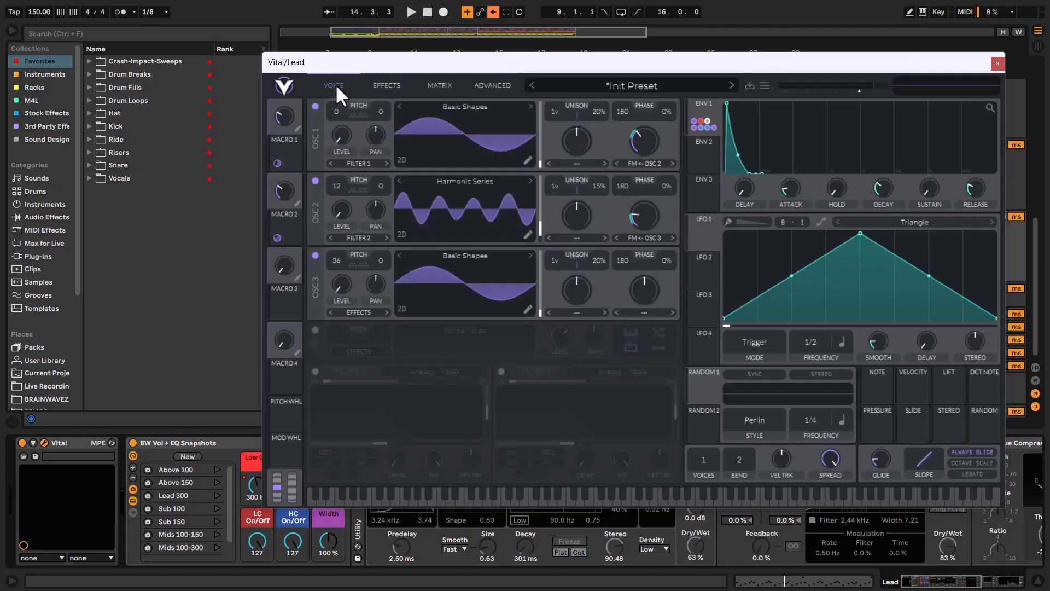
{"action": "left_click", "coordinate": [315, 255]}
{"action": "left_click", "coordinate": [316, 181]}
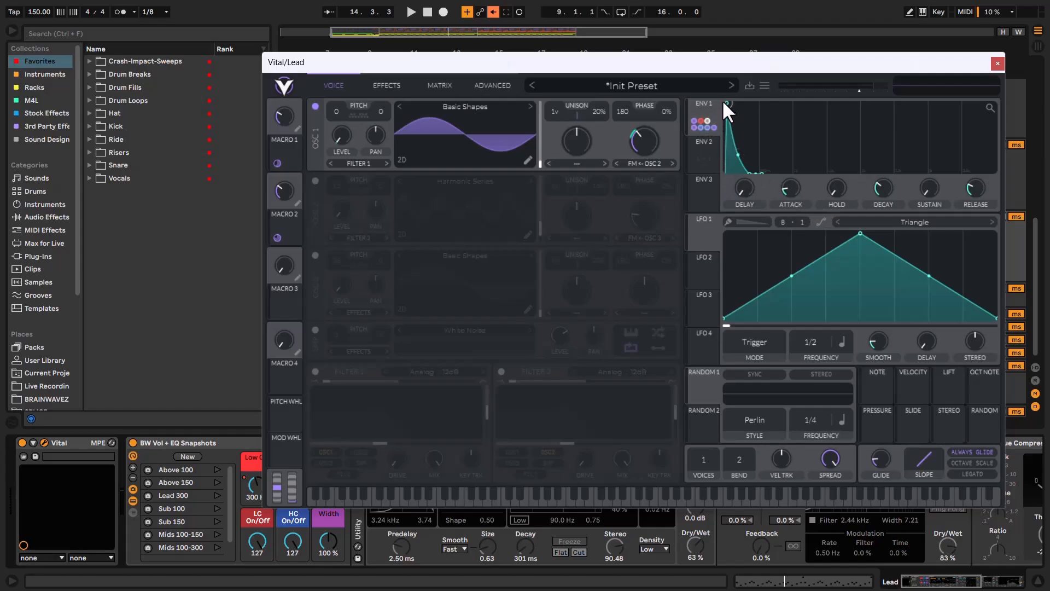
{"action": "mouse_move", "coordinate": [787, 178]}
{"action": "mouse_move", "coordinate": [883, 186]}
{"action": "left_click_drag", "start_coordinate": [882, 185], "coordinate": [883, 185]}
{"action": "mouse_move", "coordinate": [643, 139]}
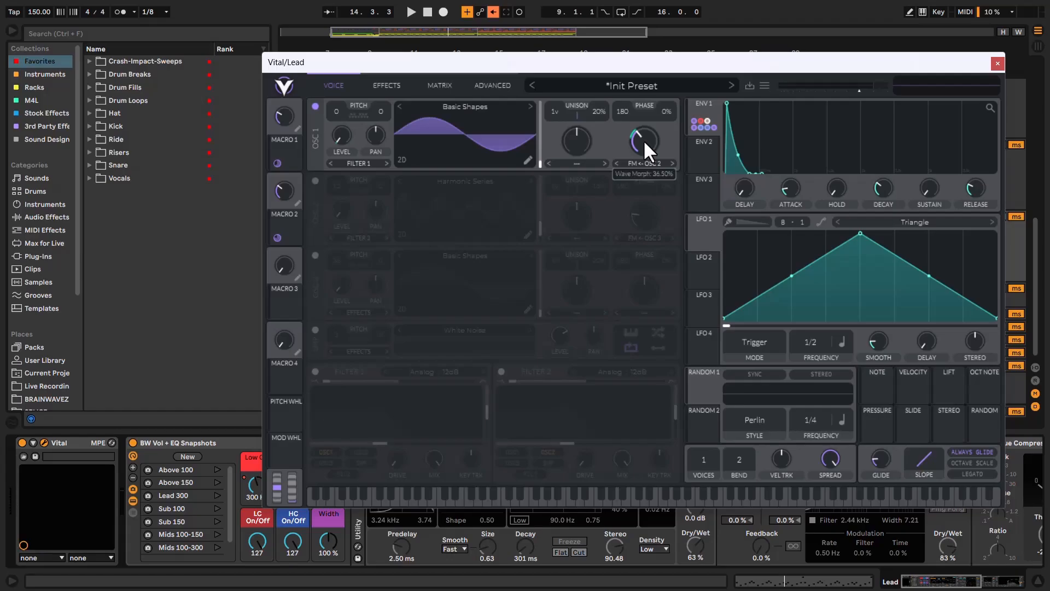
Turn on oscillator 2 and check its level and the FM amounts of oscillators 1 and 2
{"action": "left_click", "coordinate": [315, 181]}
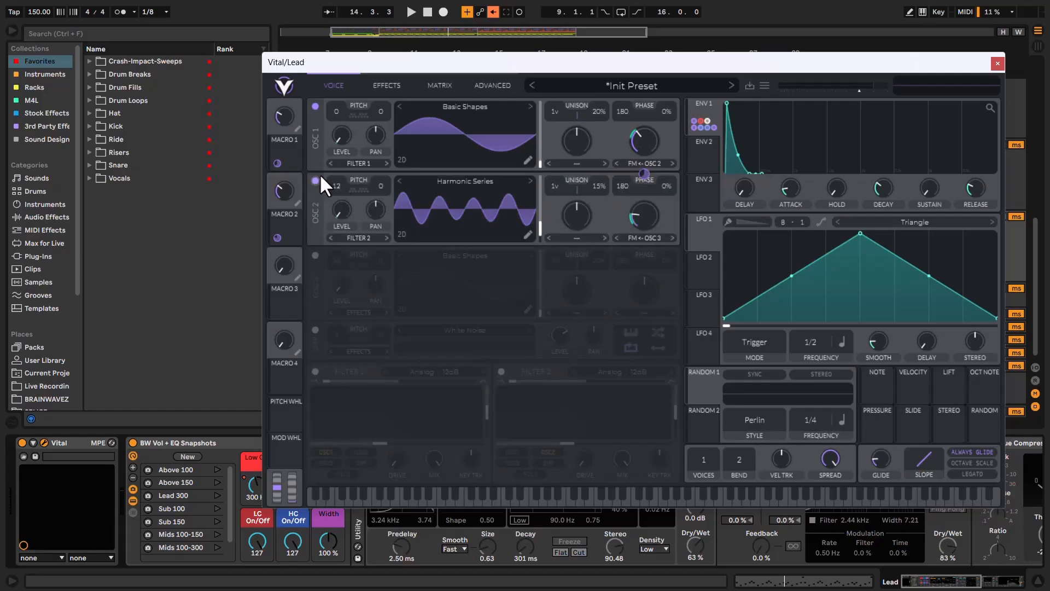
{"action": "mouse_move", "coordinate": [640, 140]}
{"action": "mouse_move", "coordinate": [542, 225]}
{"action": "mouse_move", "coordinate": [652, 215]}
Play the lead from bar 9 and compare its sound with oscillator 2 off and on
{"action": "left_click_drag", "start_coordinate": [498, 66], "coordinate": [481, 67]}
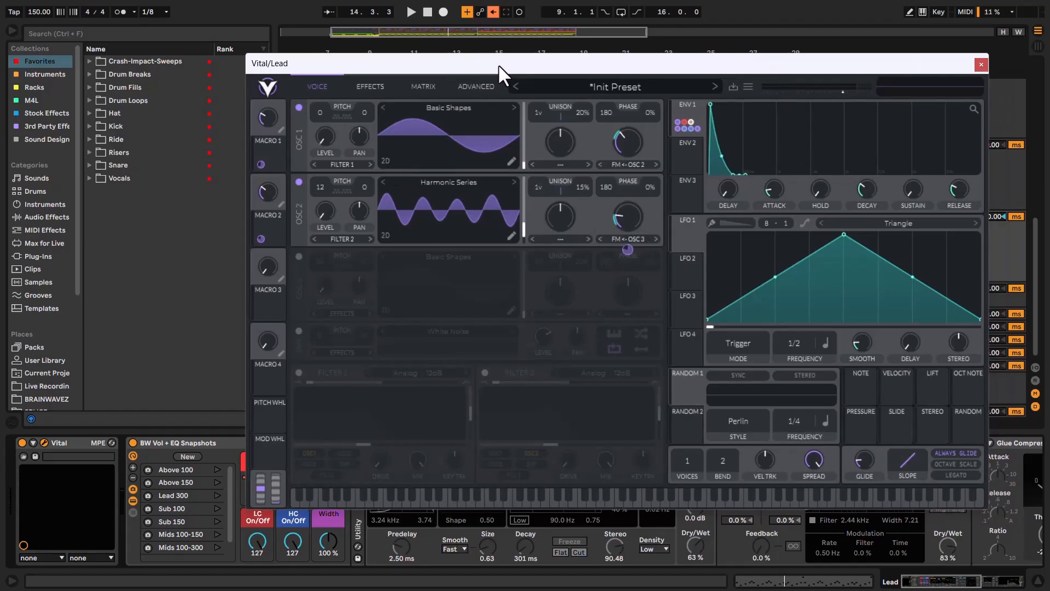
{"action": "key", "text": "space"}
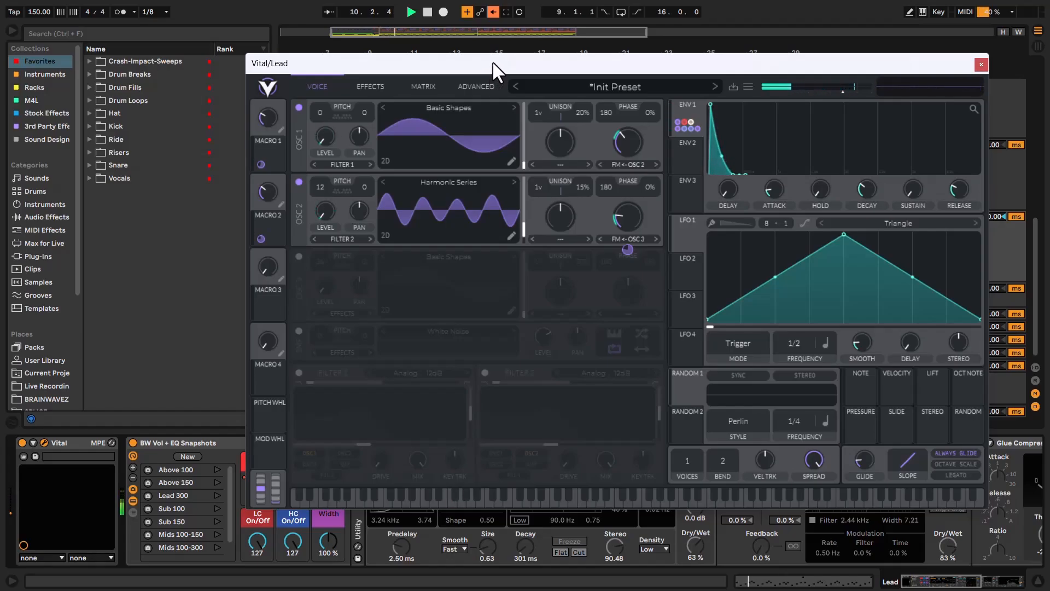
{"action": "left_click", "coordinate": [296, 179]}
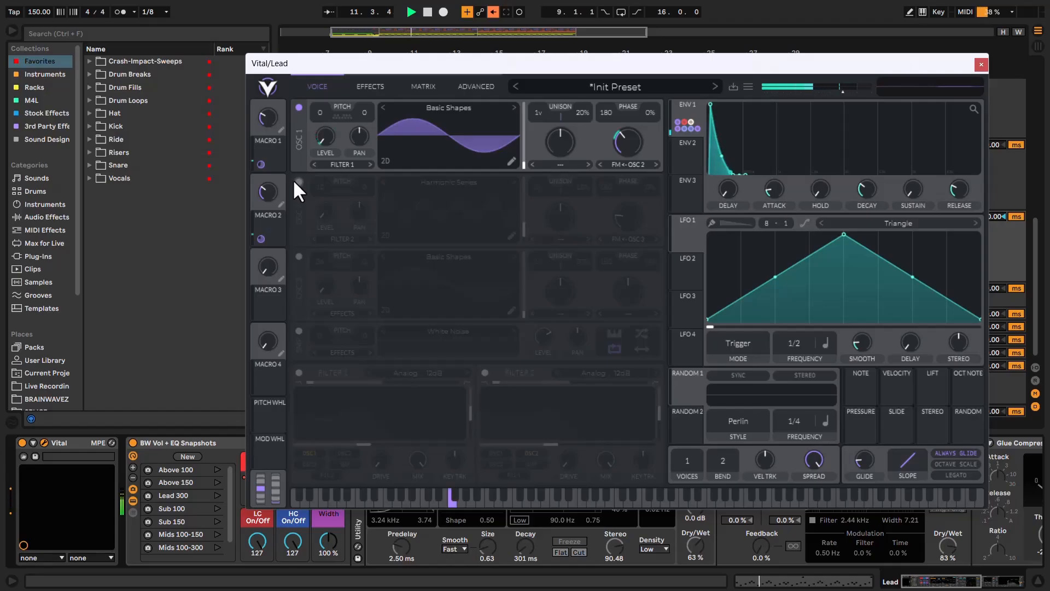
{"action": "left_click", "coordinate": [295, 181]}
{"action": "key", "text": "space"}
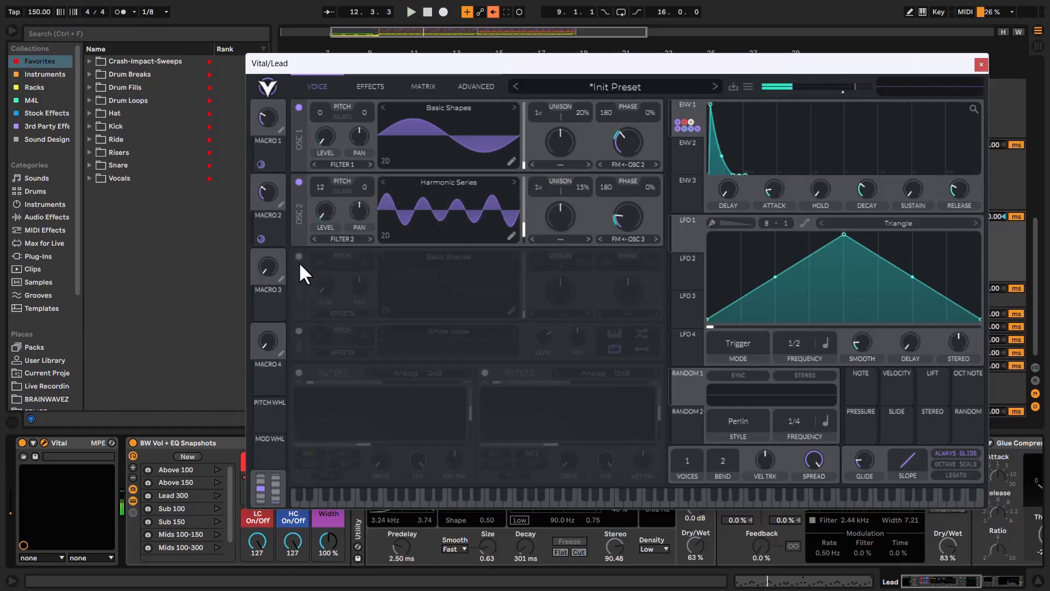
Turn on oscillator 3 and listen to the three-oscillator lead from bar 9
{"action": "left_click", "coordinate": [299, 257]}
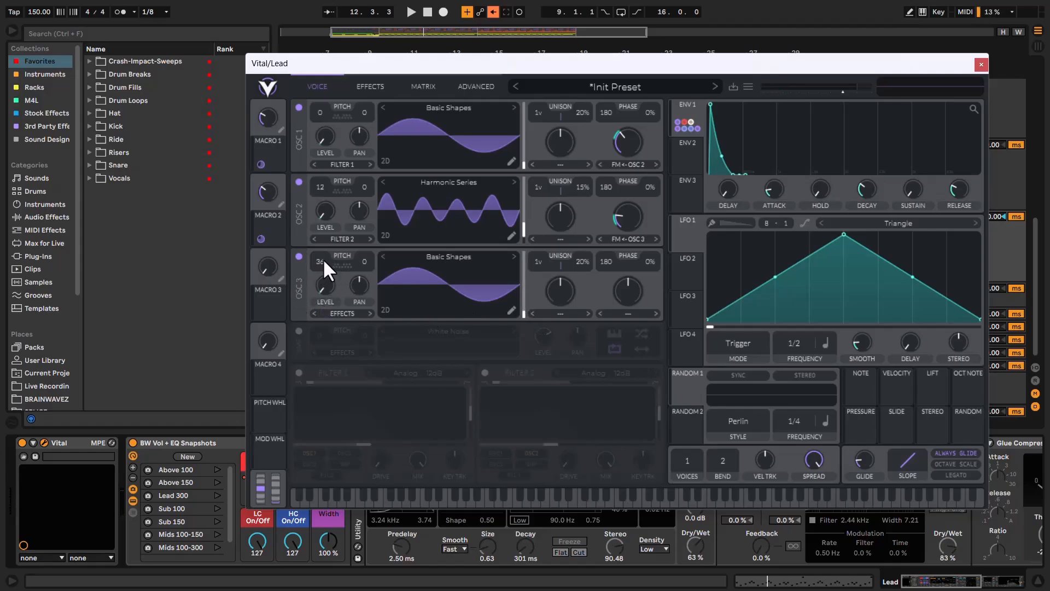
{"action": "key", "text": "space"}
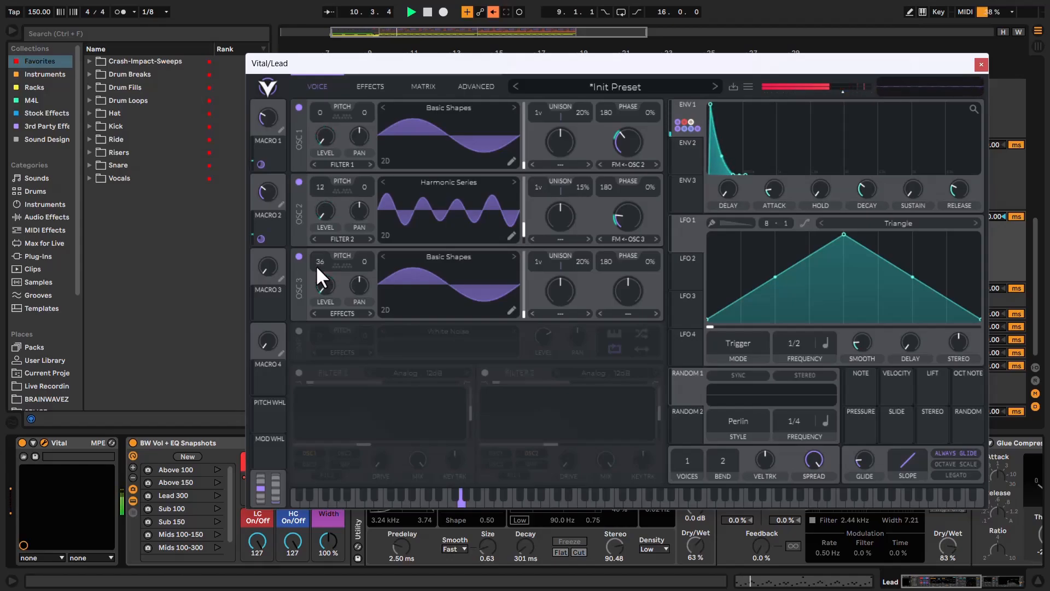
{"action": "key", "text": "space"}
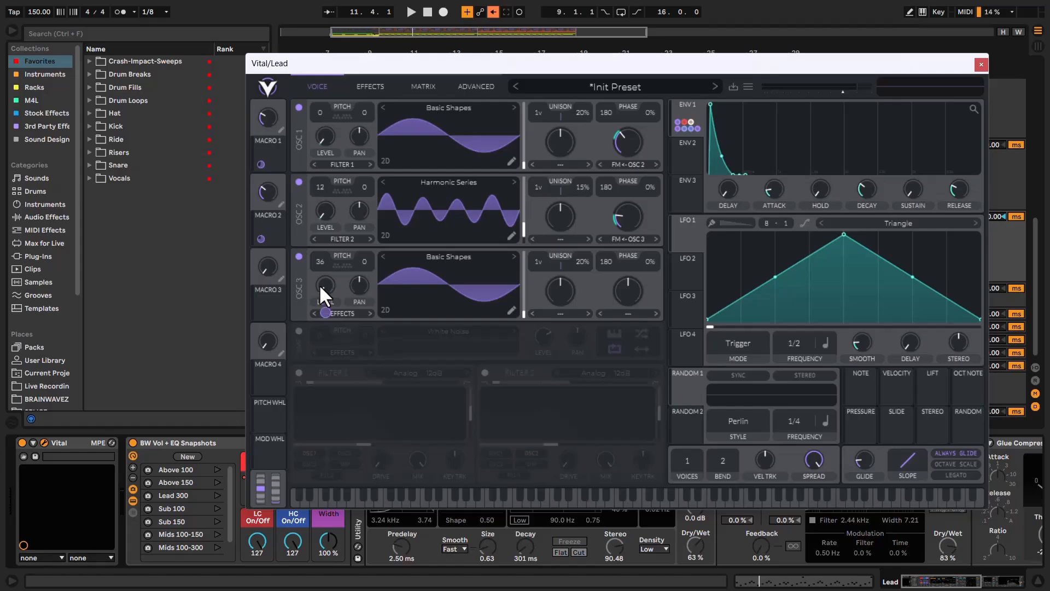
{"action": "key", "text": "space"}
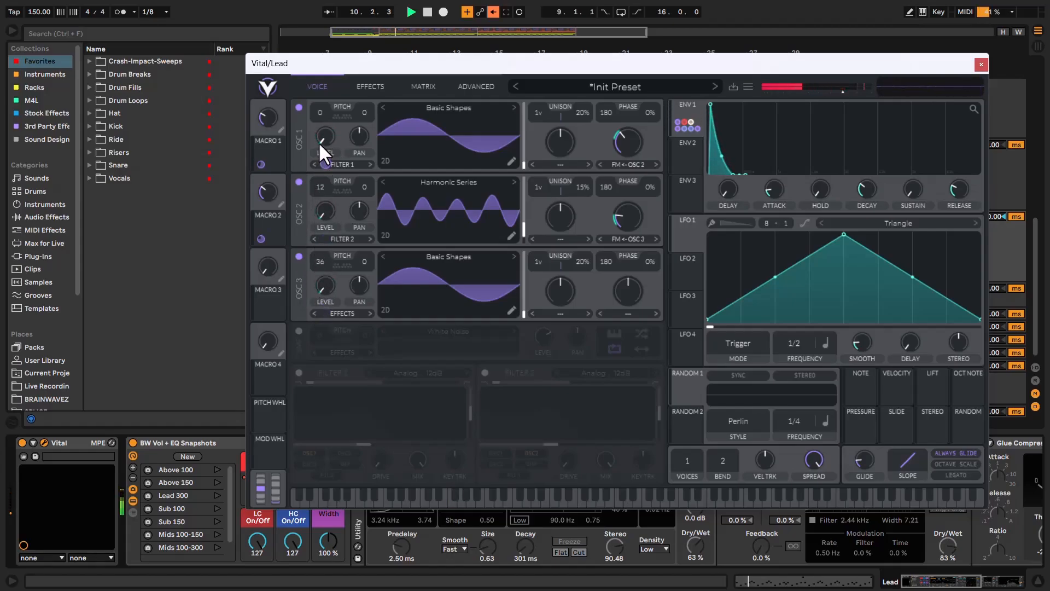
Turn on Vital's Soft Clip distortion, listen to the lead from bar 9 and check the distortion's filter options
{"action": "left_click", "coordinate": [370, 87]}
{"action": "key", "text": "space"}
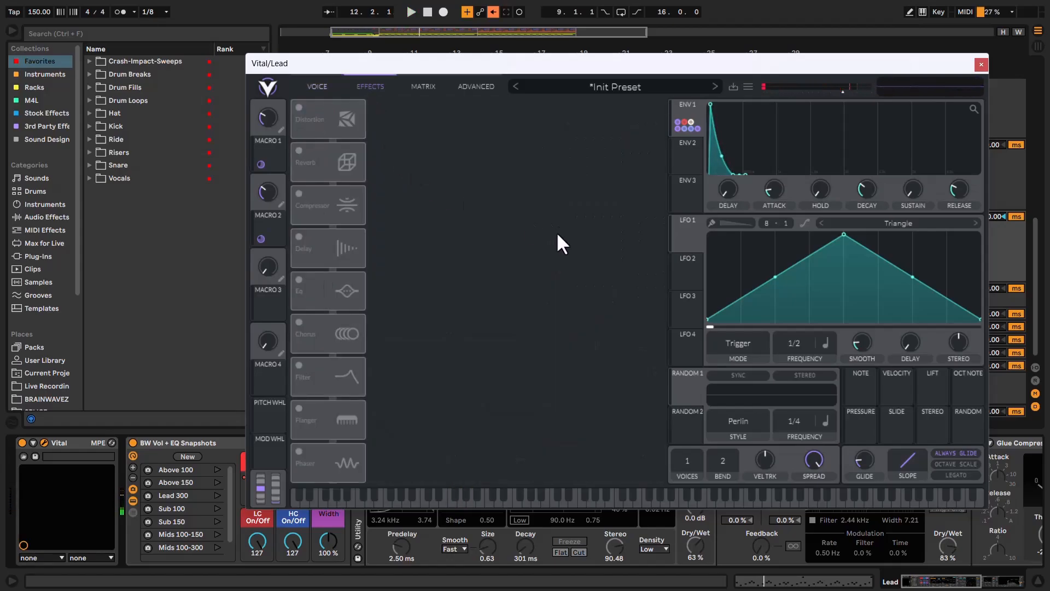
{"action": "left_click", "coordinate": [298, 108]}
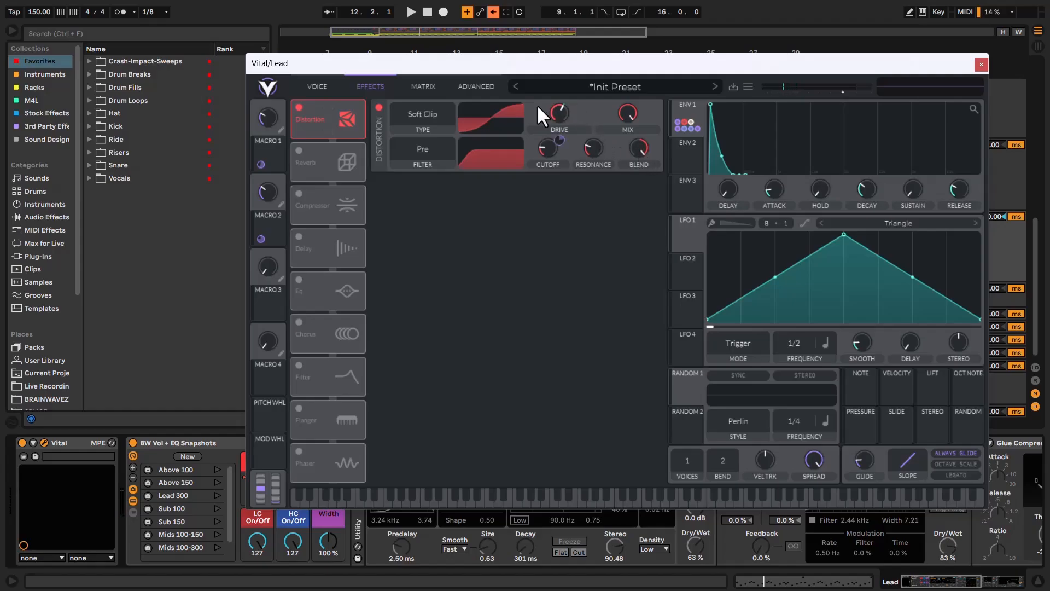
{"action": "key", "text": "space"}
{"action": "left_click_drag", "start_coordinate": [695, 119], "coordinate": [563, 113]}
{"action": "key", "text": "space"}
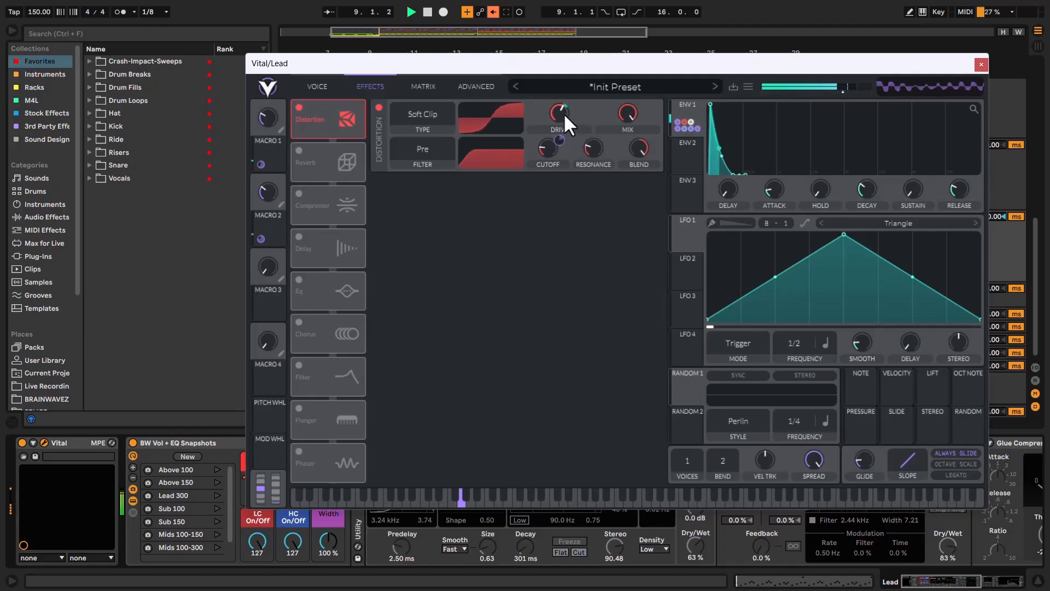
{"action": "key", "text": "space"}
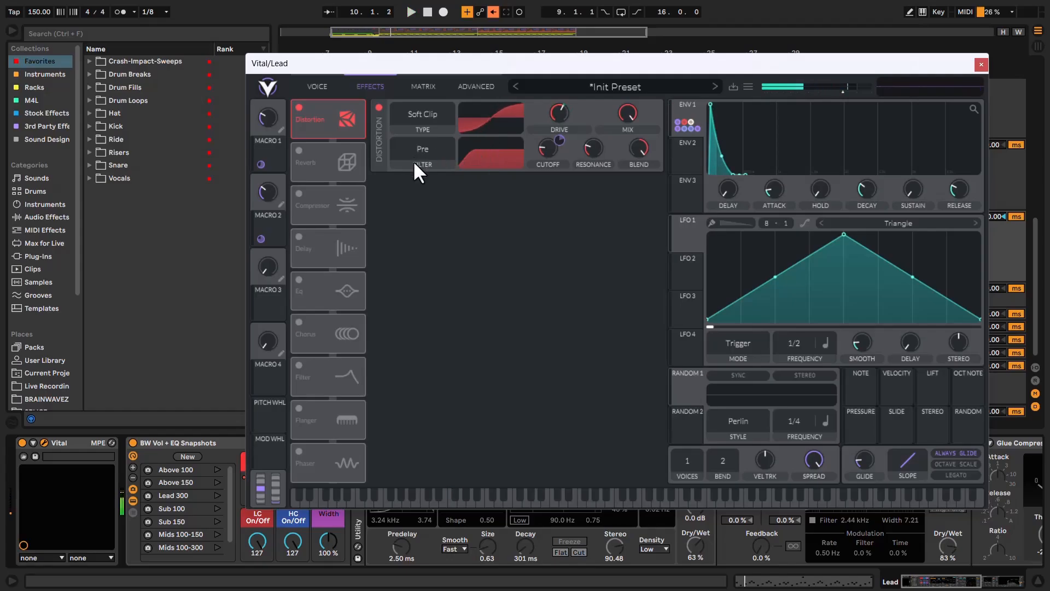
{"action": "left_click", "coordinate": [424, 156]}
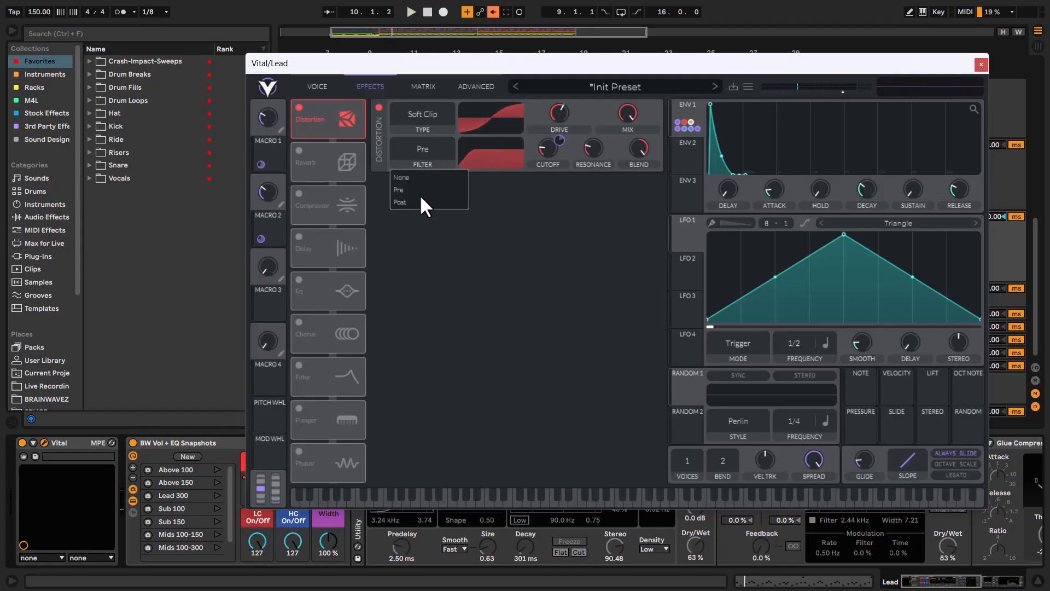
Turn on Vital's reverb effect and listen to the lead with it from bar 9
{"action": "left_click", "coordinate": [299, 150]}
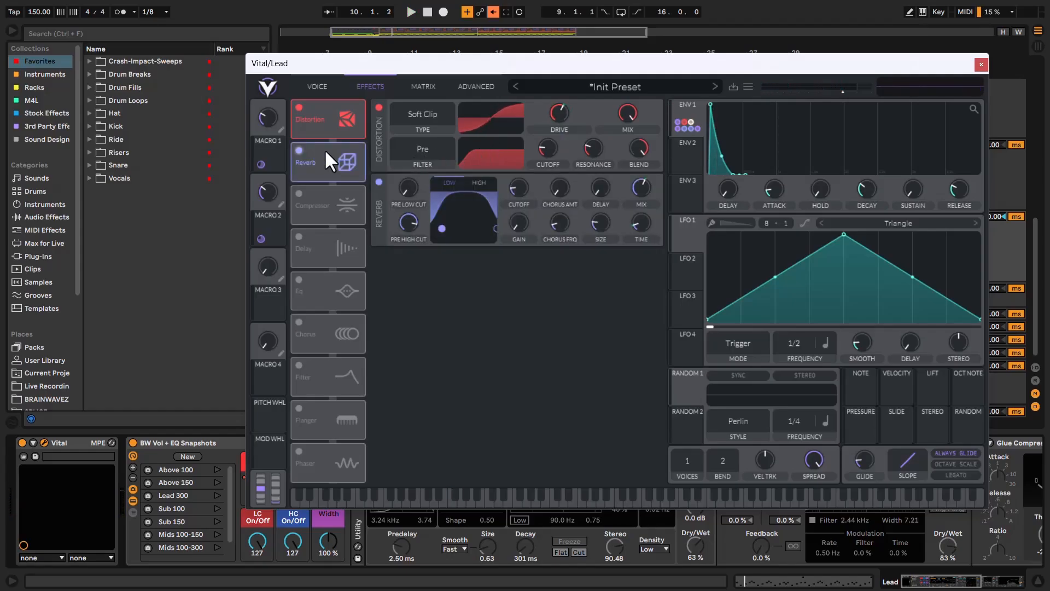
{"action": "key", "text": "space"}
{"action": "key", "text": "space"}
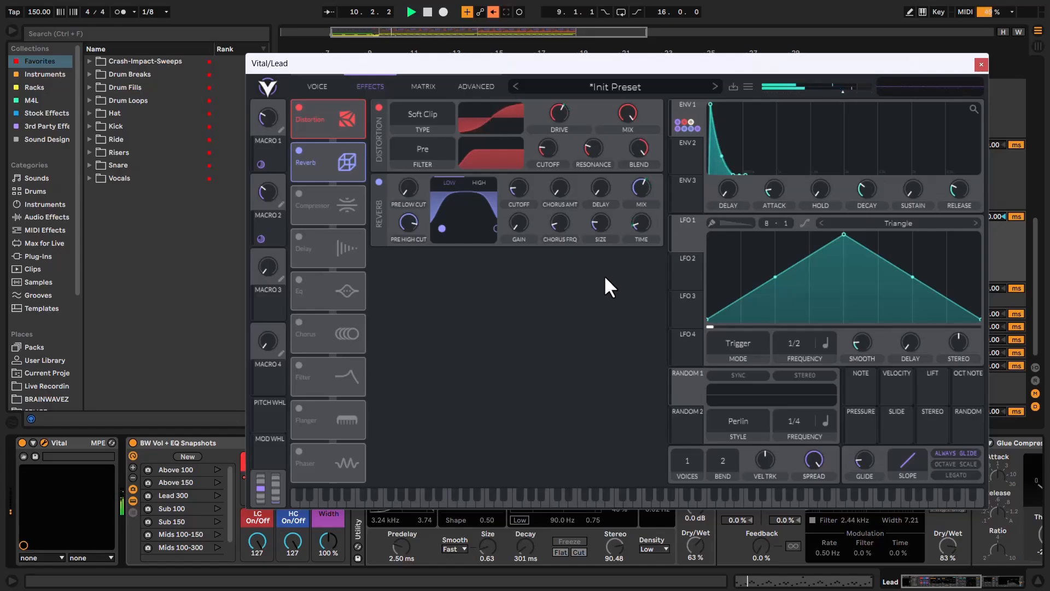
Turn on Vital's multiband compressor, check its mix, attack and release, and listen to the lead
{"action": "left_click", "coordinate": [301, 193]}
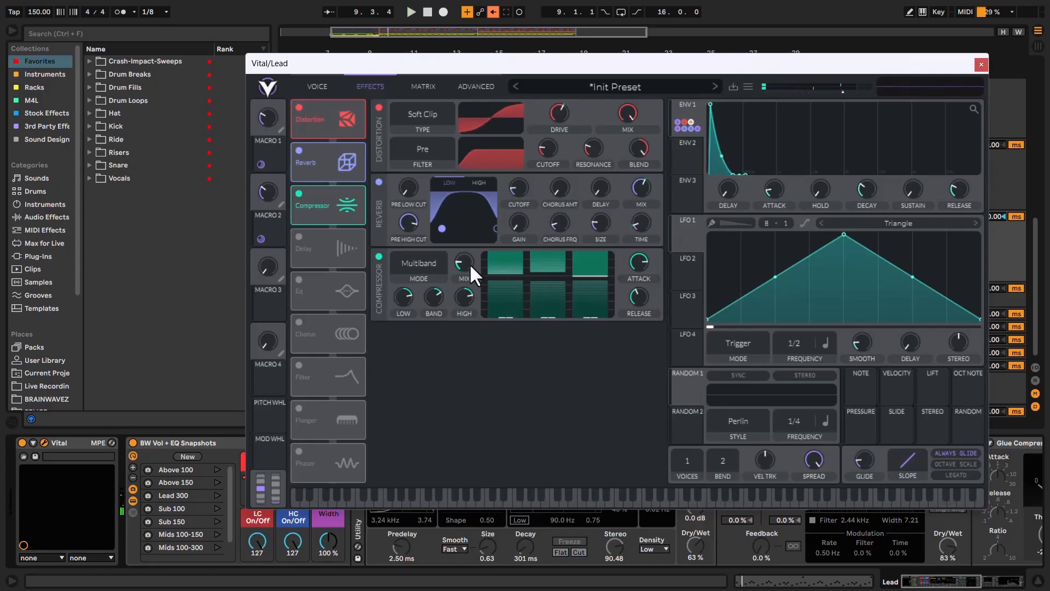
{"action": "mouse_move", "coordinate": [464, 262]}
{"action": "mouse_move", "coordinate": [639, 268]}
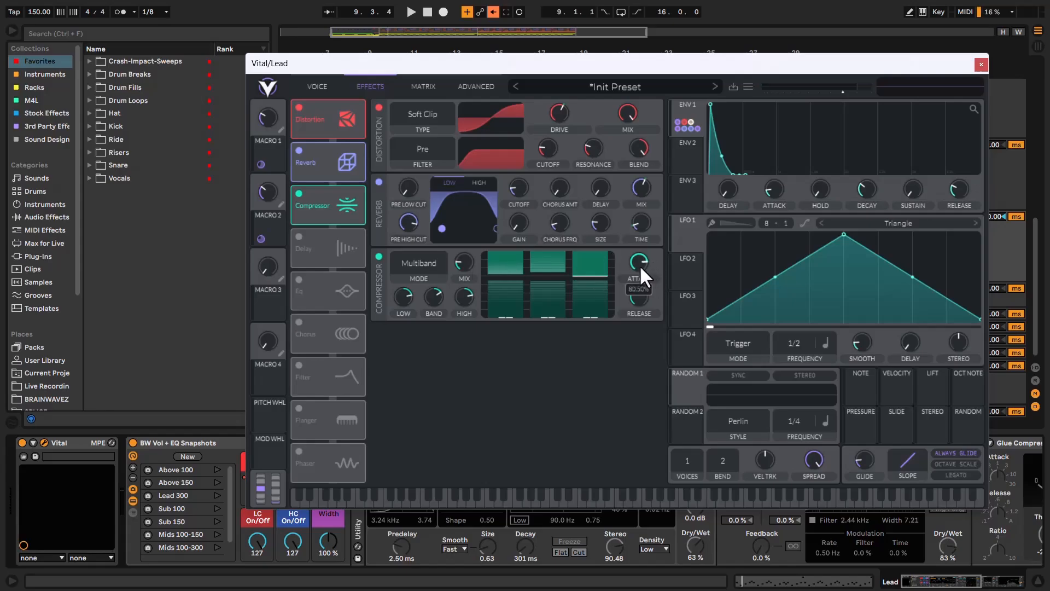
{"action": "mouse_move", "coordinate": [635, 300]}
{"action": "key", "text": "space"}
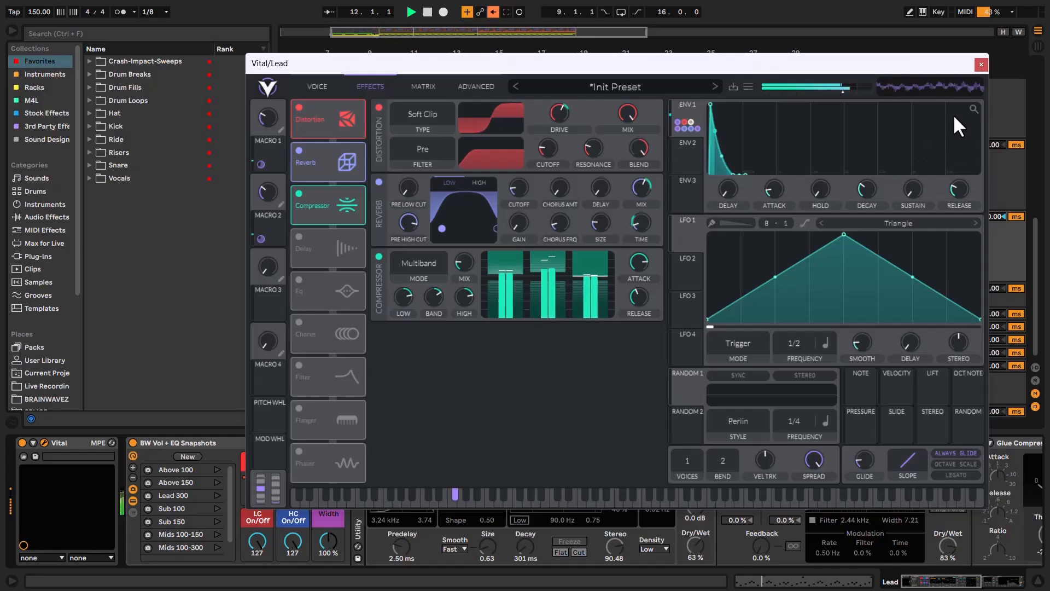
{"action": "key", "text": "space"}
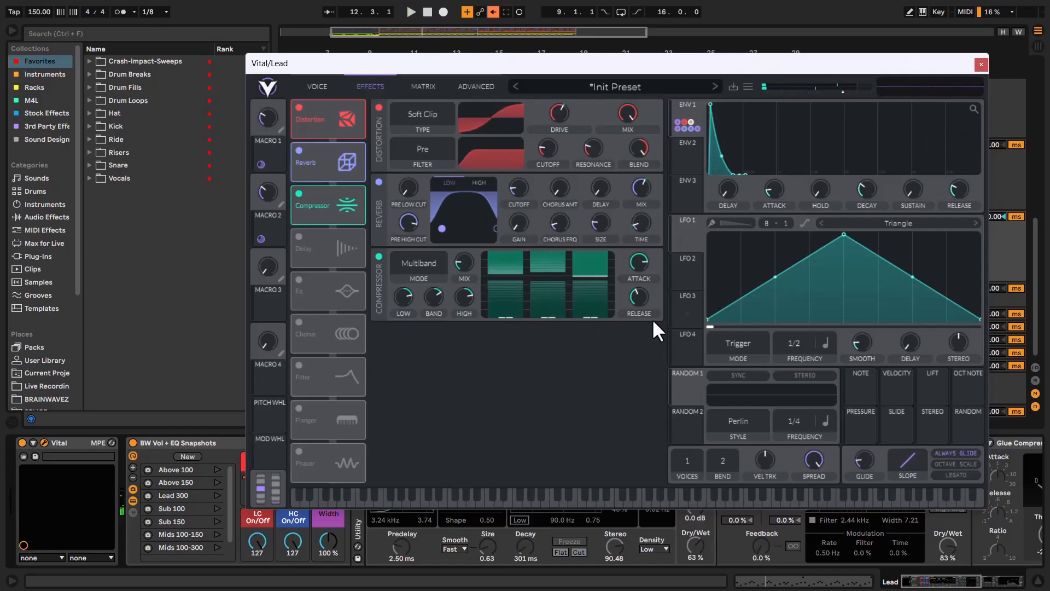
Close the Vital window and turn the Lead track's Reverb and Delay devices on while listening from bar 9
{"action": "left_click", "coordinate": [982, 64]}
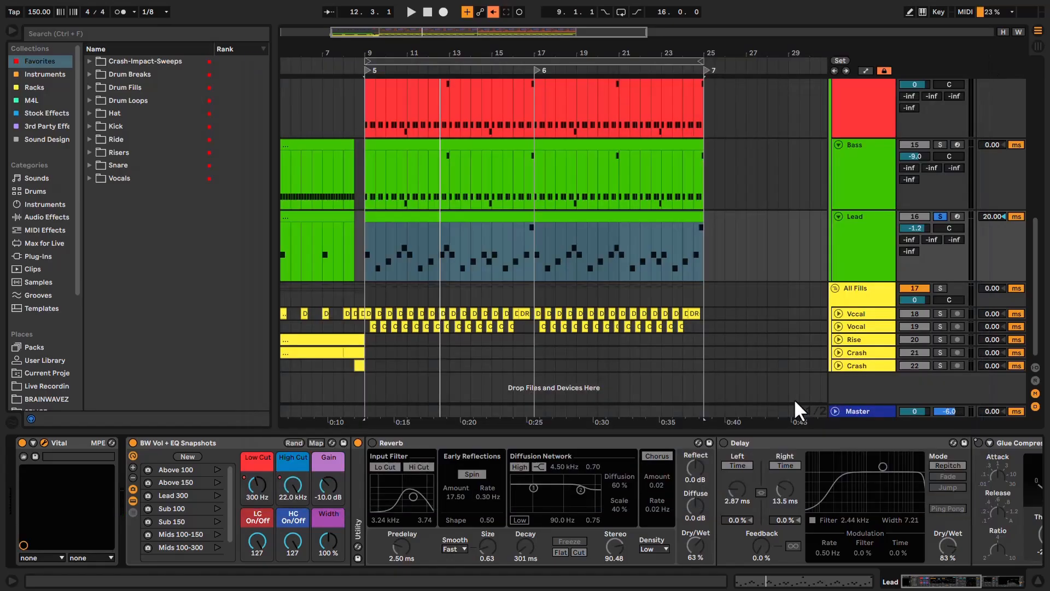
{"action": "left_click", "coordinate": [374, 441]}
{"action": "key", "text": "space"}
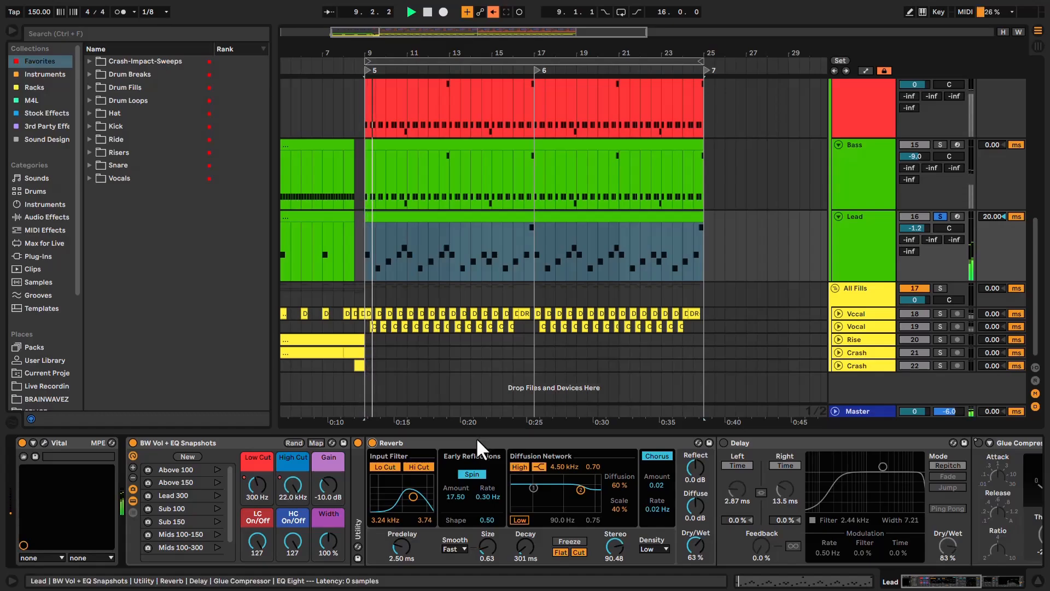
{"action": "left_click", "coordinate": [724, 442]}
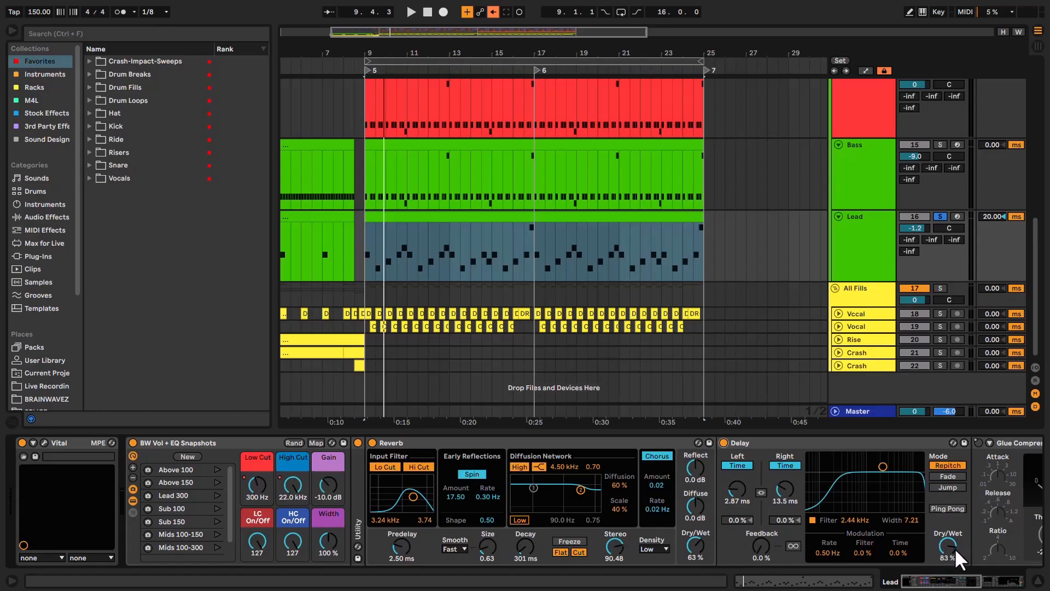
Turn on the Lead track's Glue Compressor and listen to the lead before and after enabling it
{"action": "key", "text": "space"}
{"action": "left_click", "coordinate": [952, 584]}
{"action": "key", "text": "space"}
{"action": "left_click", "coordinate": [715, 442]}
{"action": "key", "text": "space"}
{"action": "left_click", "coordinate": [958, 581]}
{"action": "key", "text": "space"}
Turn on the Lead track's EQ Eight, check its filter bands and listen to the lead with it
{"action": "left_click", "coordinate": [631, 442]}
{"action": "left_click", "coordinate": [773, 503]}
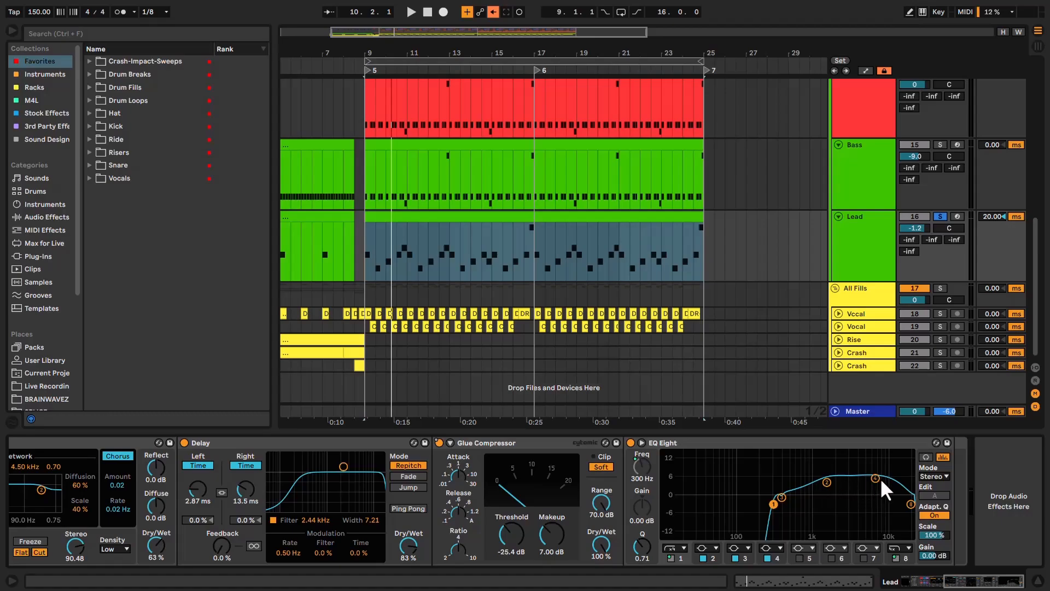
{"action": "left_click", "coordinate": [827, 482]}
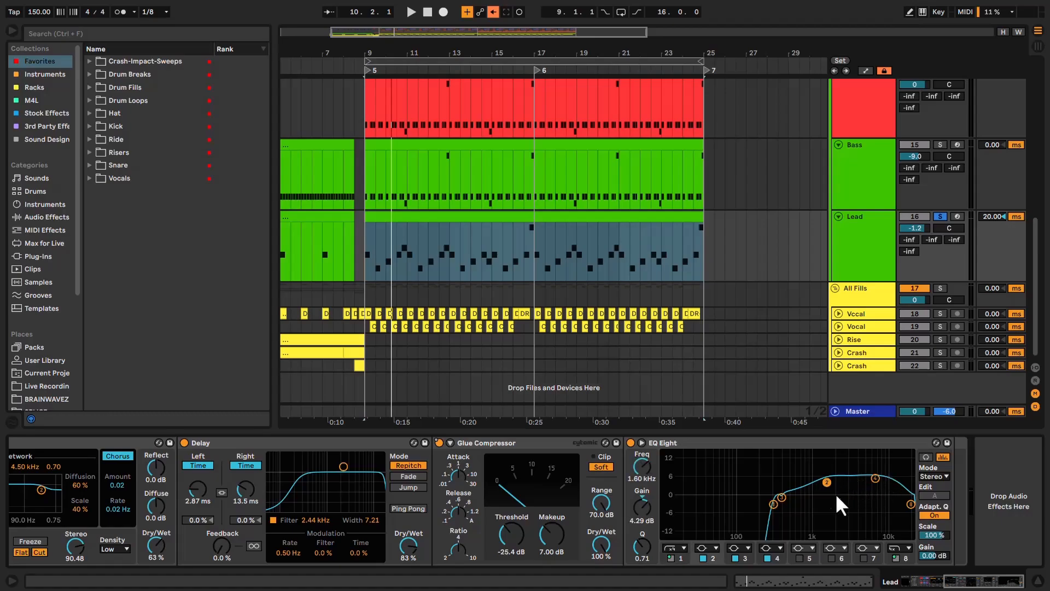
{"action": "left_click", "coordinate": [875, 478]}
{"action": "key", "text": "space"}
{"action": "left_click_drag", "start_coordinate": [949, 580], "coordinate": [892, 583]}
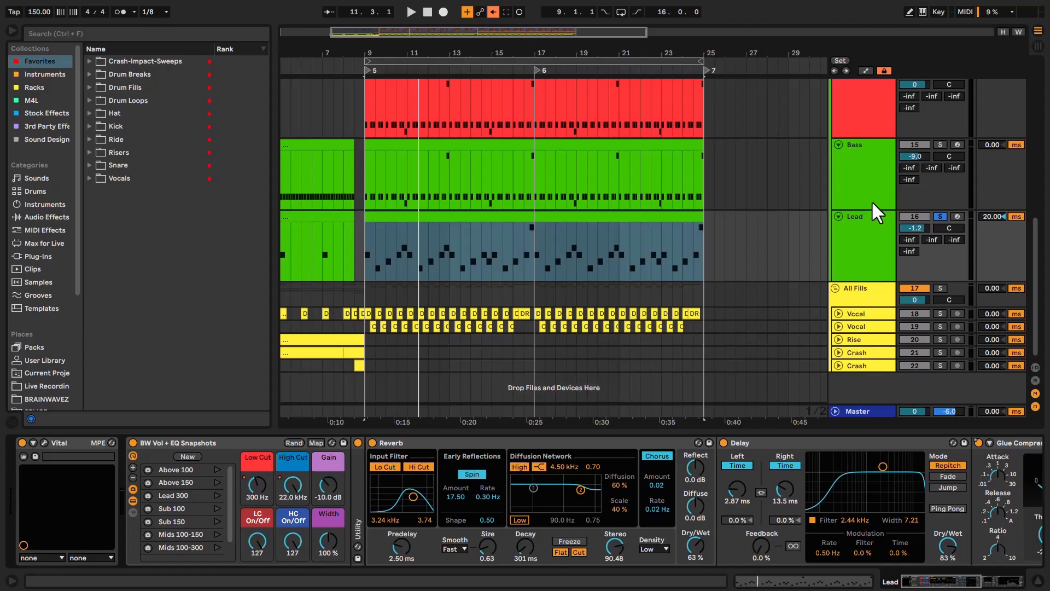
Open the Bass track's Vital window and solo the Bass track
{"action": "scroll", "coordinate": [548, 186], "scroll_direction": "up", "scroll_amount": 2}
{"action": "left_click", "coordinate": [390, 185]}
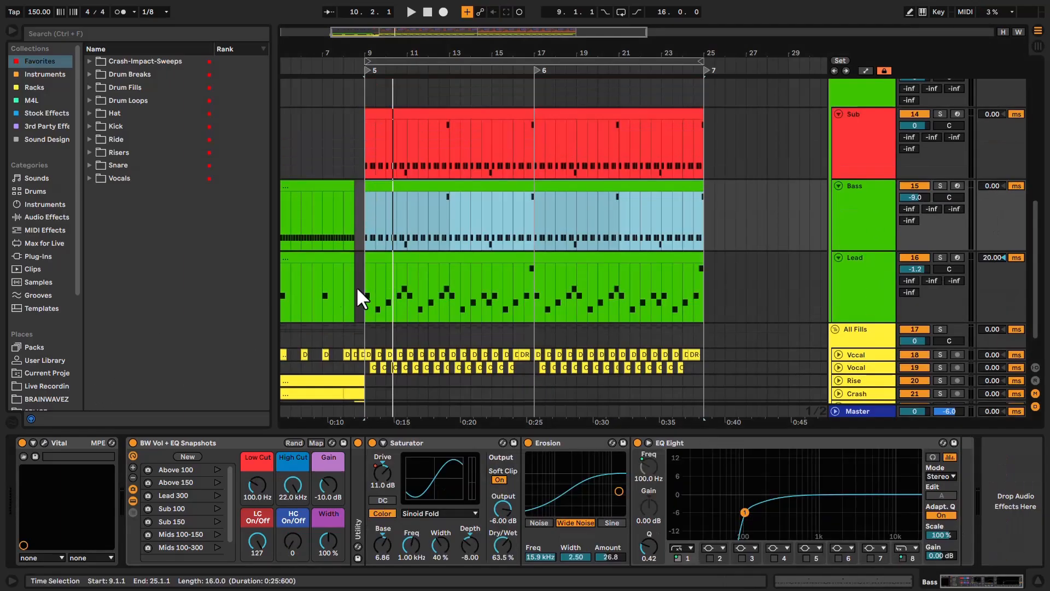
{"action": "left_click", "coordinate": [44, 442]}
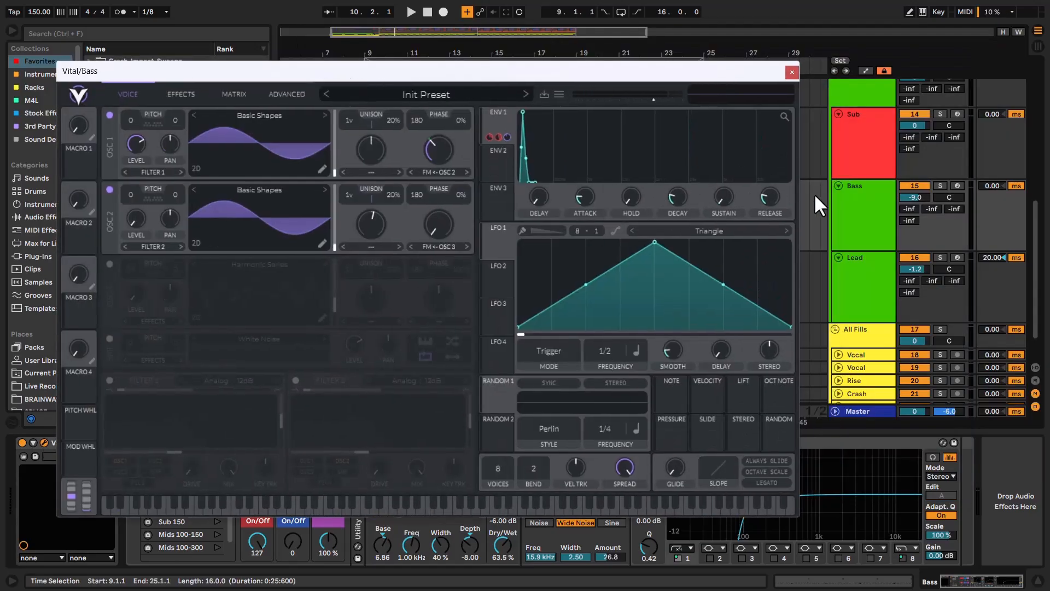
{"action": "left_click", "coordinate": [860, 203]}
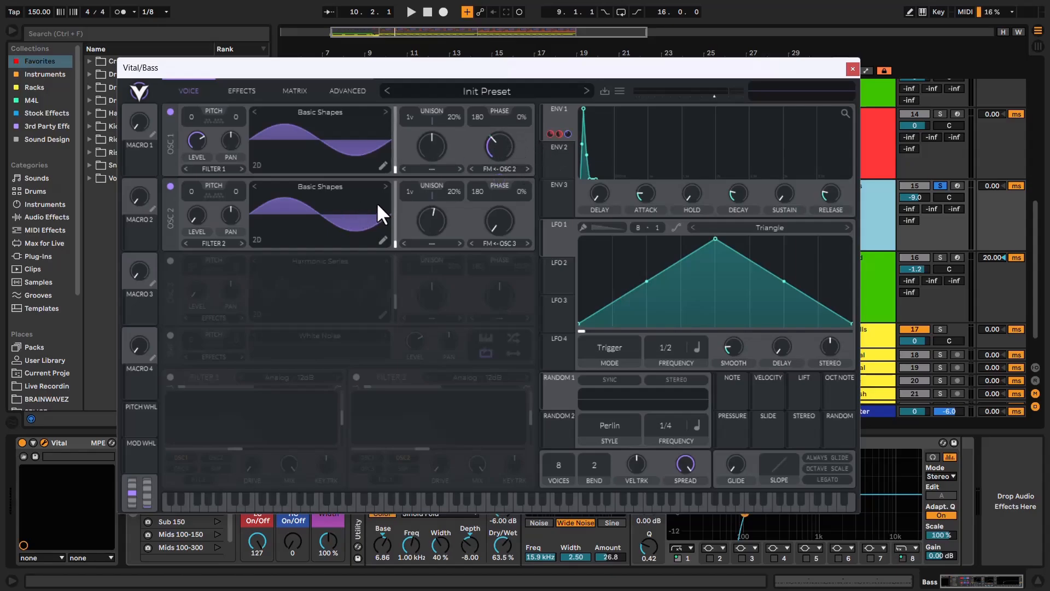
Listen to the soloed bass from bar 9 and inspect oscillator 1's FM from oscillator 2 and its Envelope 1 modulation
{"action": "key", "text": "space"}
{"action": "key", "text": "space"}
{"action": "key", "text": "space"}
{"action": "key", "text": "space"}
{"action": "key", "text": "space"}
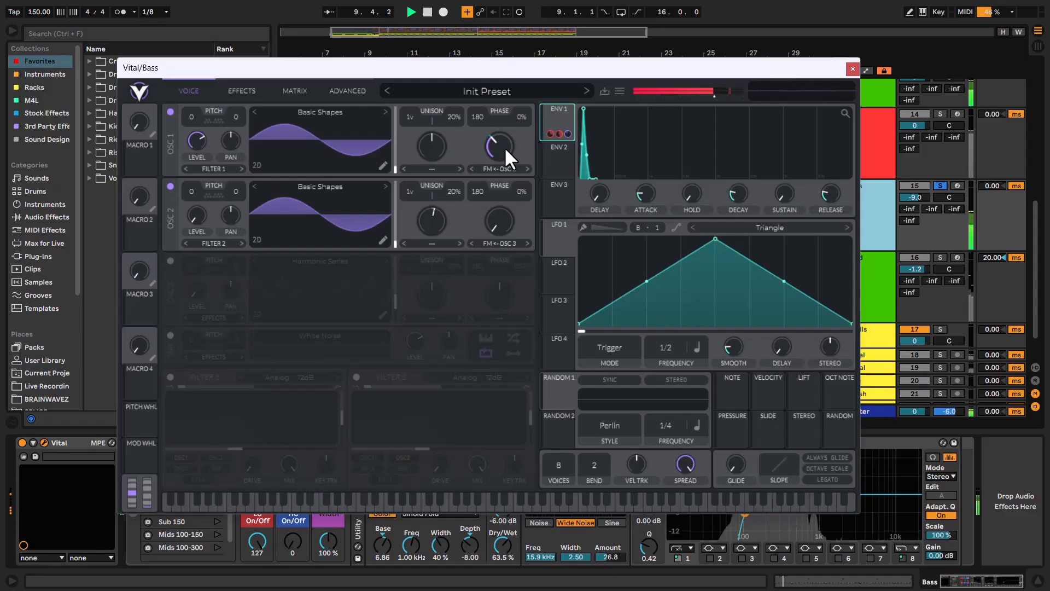
{"action": "left_click", "coordinate": [492, 243]}
{"action": "left_click", "coordinate": [495, 256]}
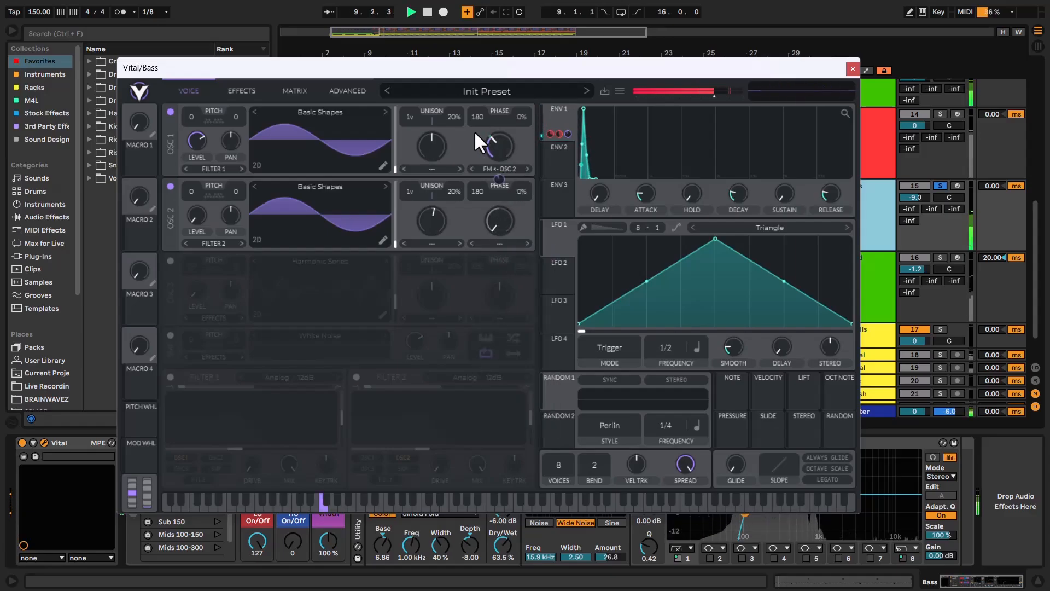
{"action": "key", "text": "space"}
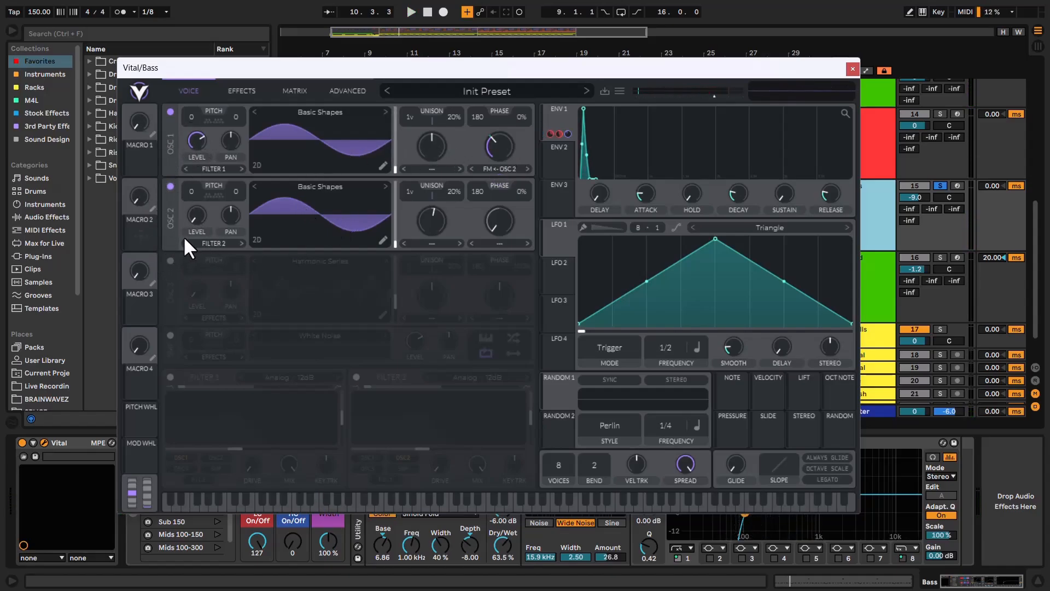
Show Vital's effects for the bass and listen to its multiband compressor and Soft Clip distortion
{"action": "left_click", "coordinate": [243, 91]}
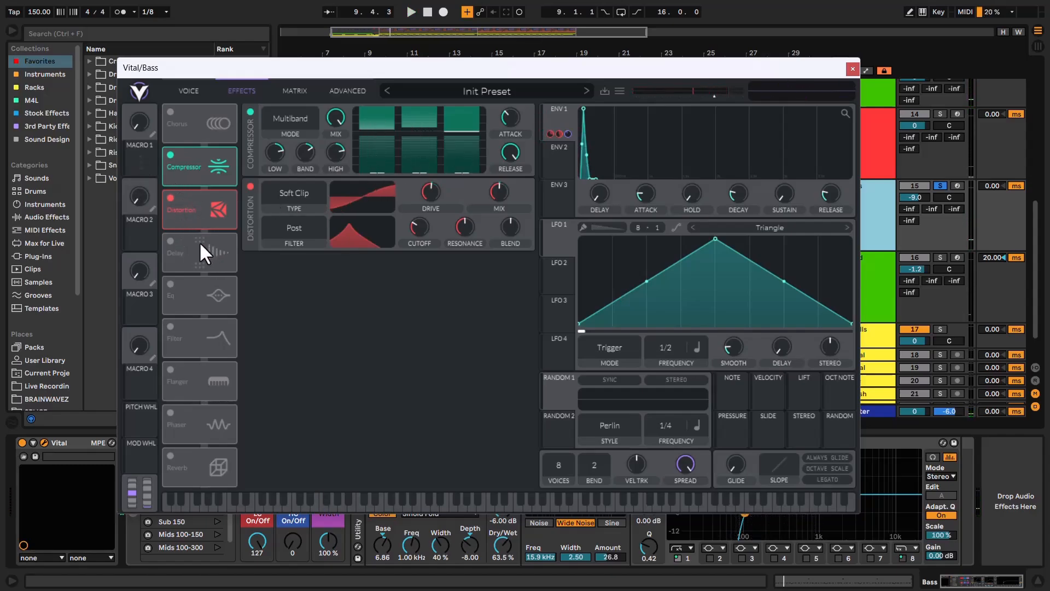
{"action": "left_click", "coordinate": [277, 235]}
{"action": "key", "text": "space"}
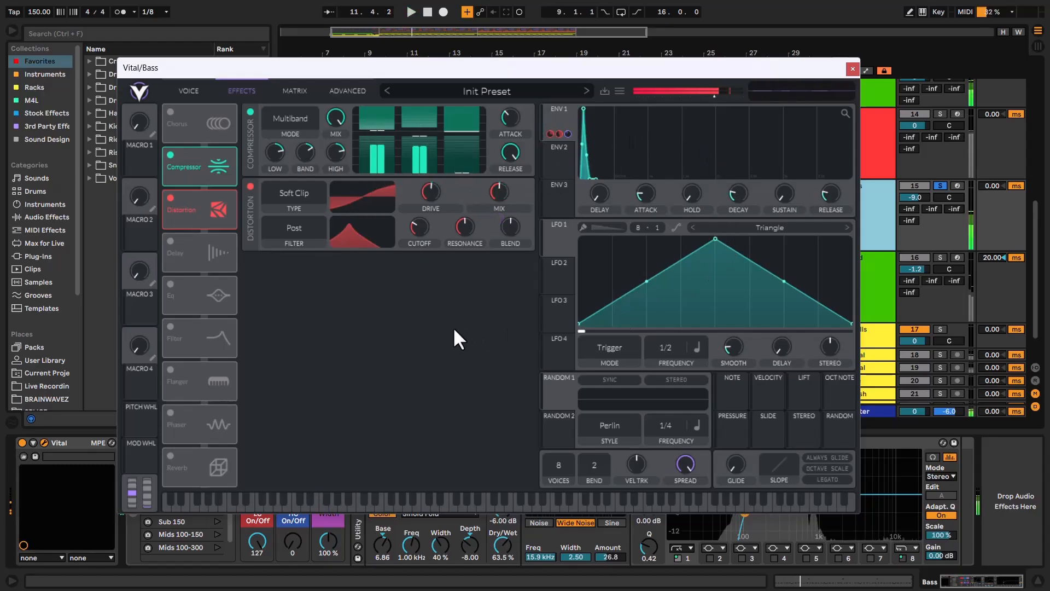
Set the distortion's filter to Post after checking its options, listen to the bass and close the Vital window
{"action": "left_click", "coordinate": [285, 240]}
{"action": "left_click", "coordinate": [311, 235]}
{"action": "double_click", "coordinate": [302, 226]}
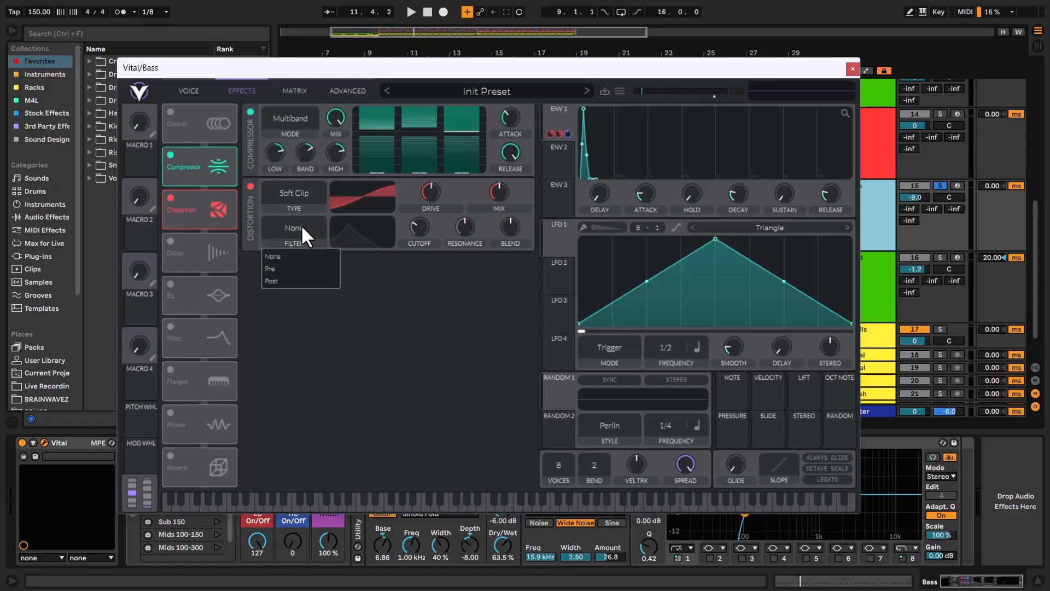
{"action": "left_click", "coordinate": [279, 280]}
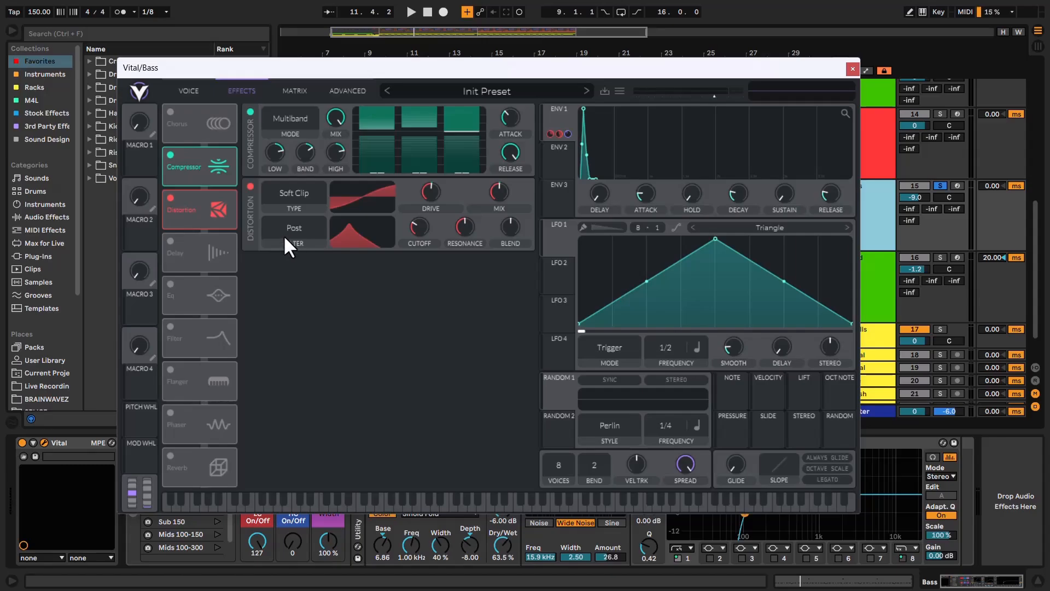
{"action": "key", "text": "space"}
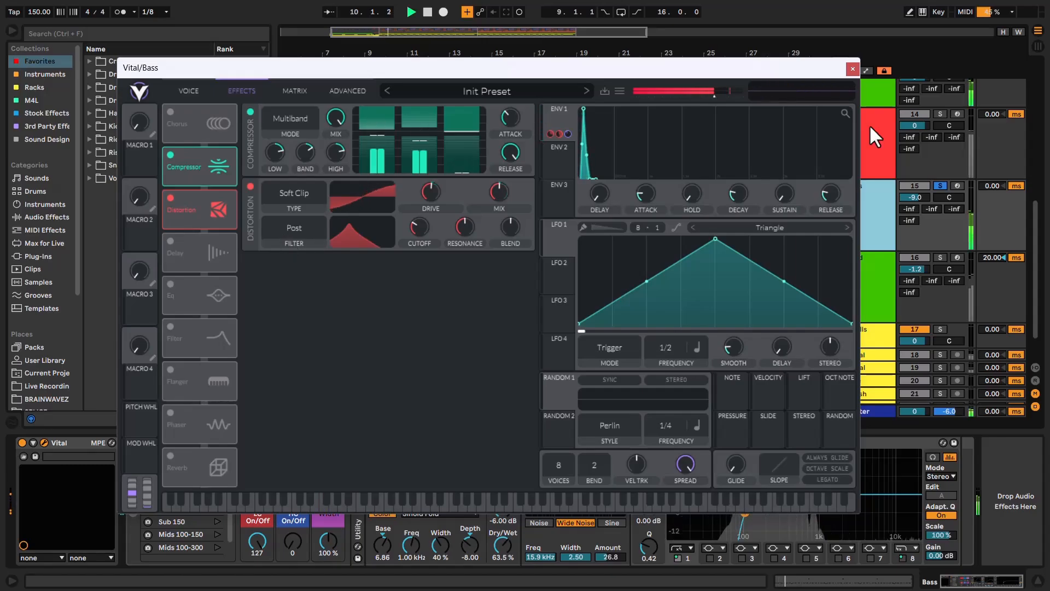
{"action": "key", "text": "space"}
{"action": "left_click", "coordinate": [852, 69]}
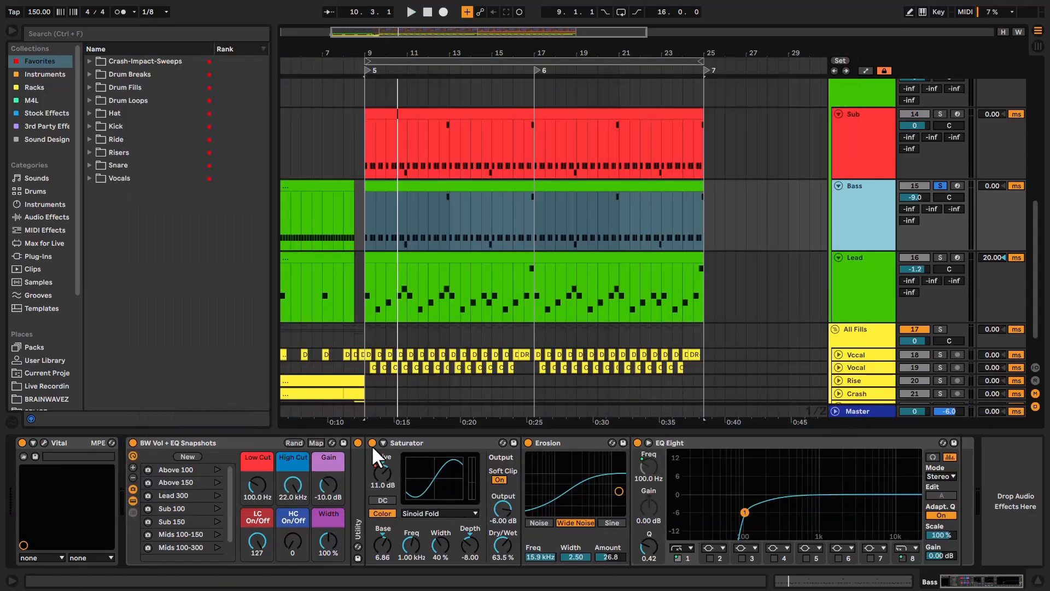
Play the bass through its effects and compare the sound with Erosion off and on
{"action": "key", "text": "space"}
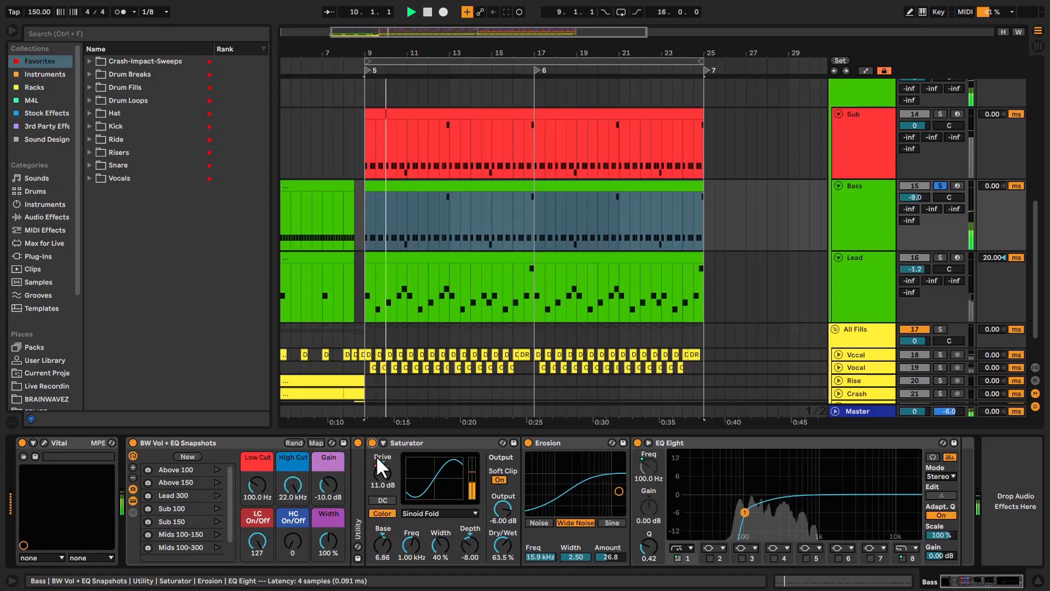
{"action": "left_click", "coordinate": [526, 443]}
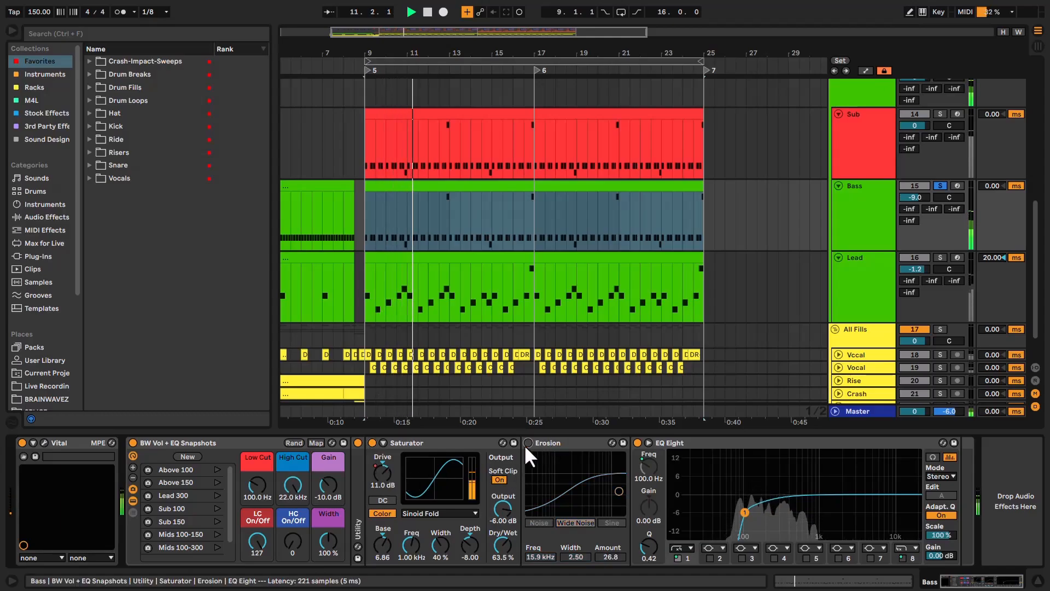
{"action": "left_click", "coordinate": [525, 443]}
{"action": "key", "text": "space"}
Set the Bass track's Saturator output to -15.4 dB and listen to the bass from bar 9
{"action": "left_click_drag", "start_coordinate": [501, 504], "coordinate": [444, 523]}
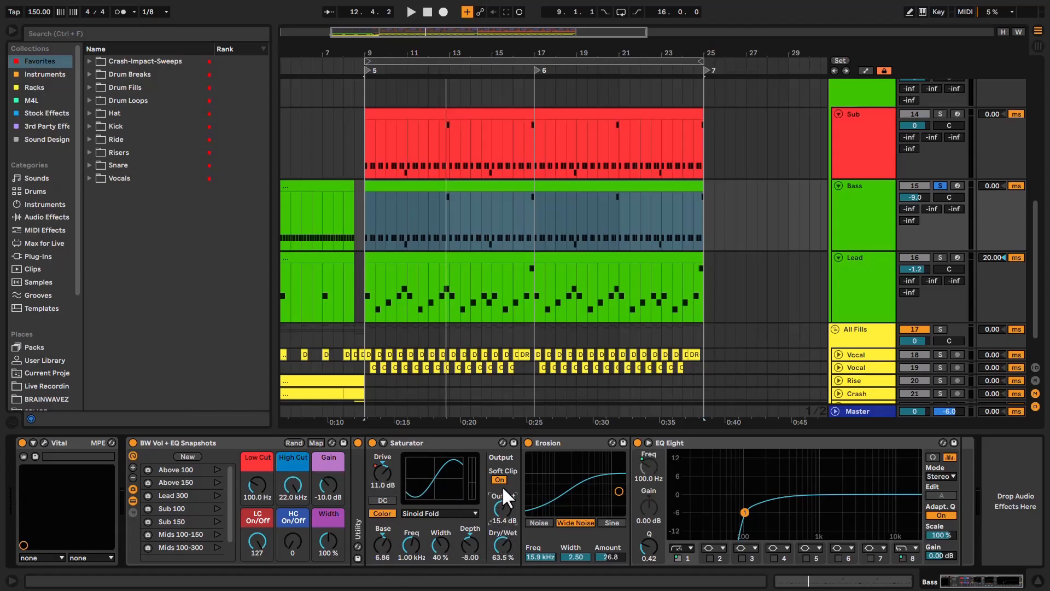
{"action": "key", "text": "space"}
{"action": "left_click", "coordinate": [870, 209]}
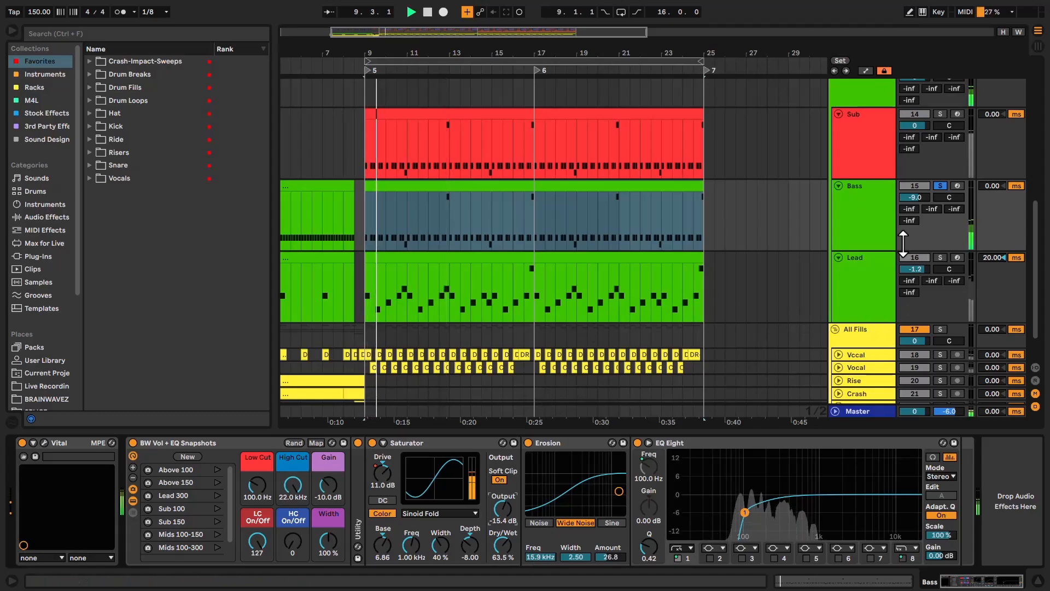
{"action": "key", "text": "space"}
Compare the EQ Eight cuts on the Sub and Bass tracks and solo only the Sub track
{"action": "left_click", "coordinate": [872, 167]}
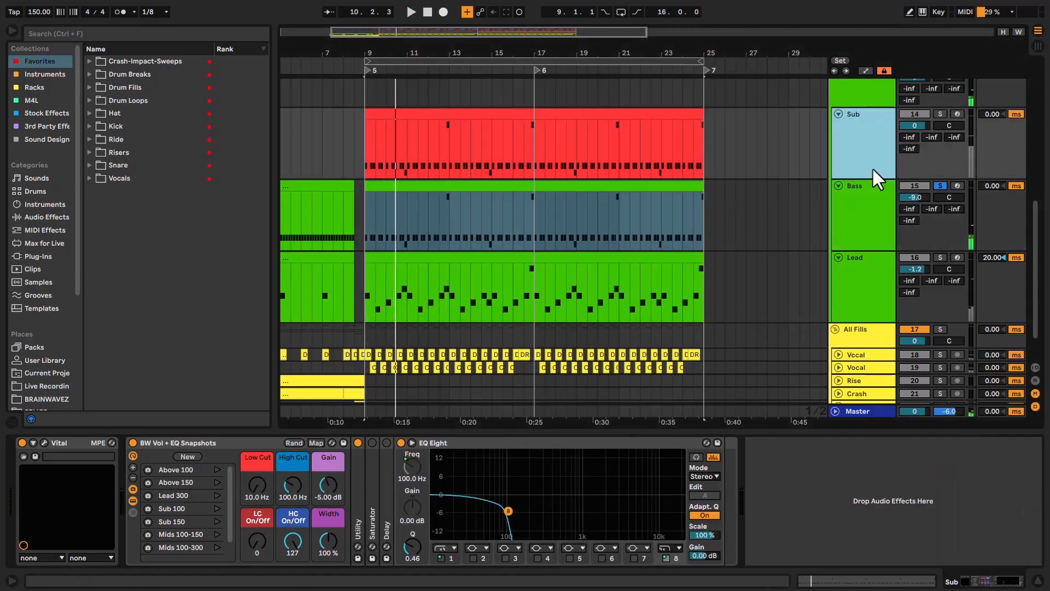
{"action": "left_click", "coordinate": [862, 201]}
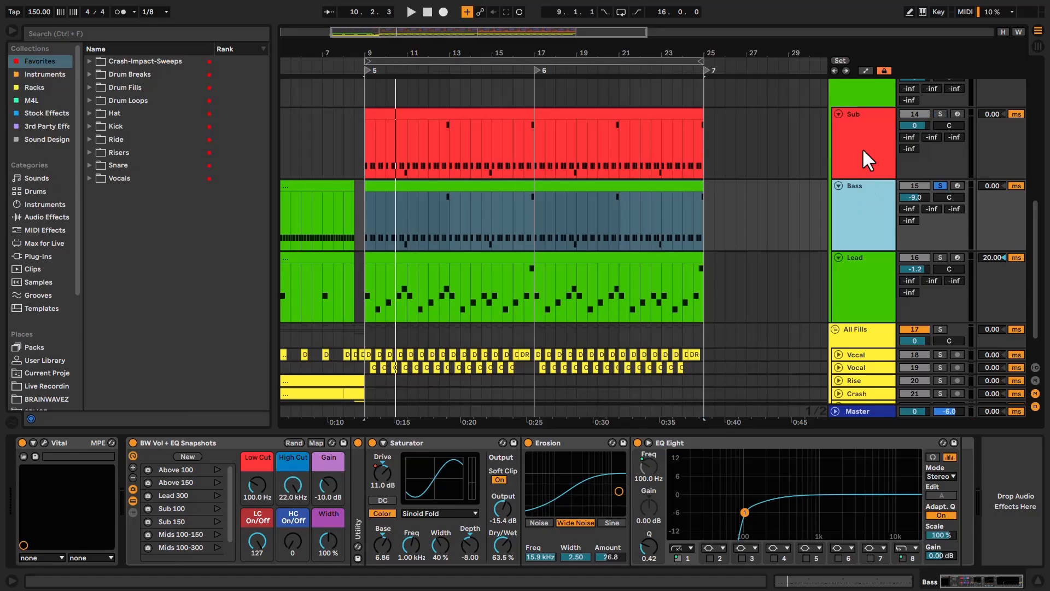
{"action": "left_click", "coordinate": [863, 149]}
{"action": "key", "text": "s"}
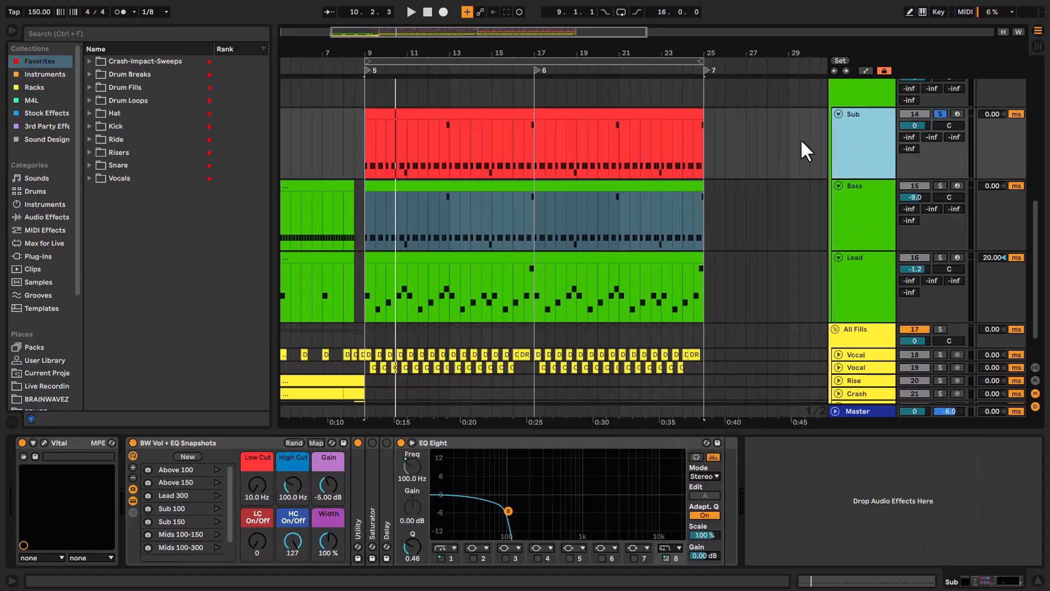
{"action": "left_click", "coordinate": [868, 205]}
{"action": "key", "text": "s"}
{"action": "key", "text": "s"}
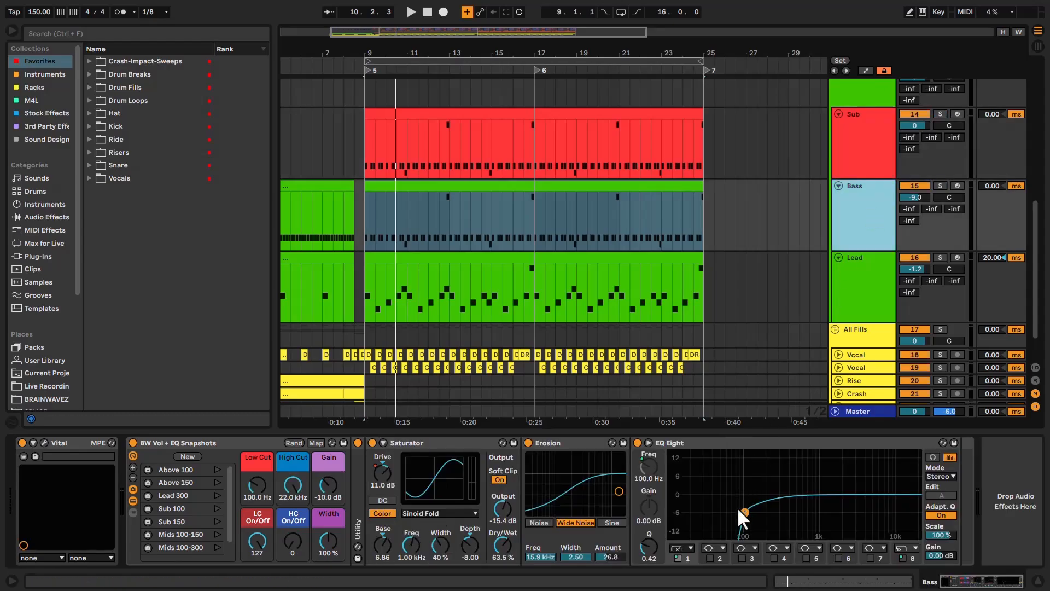
{"action": "left_click", "coordinate": [875, 154]}
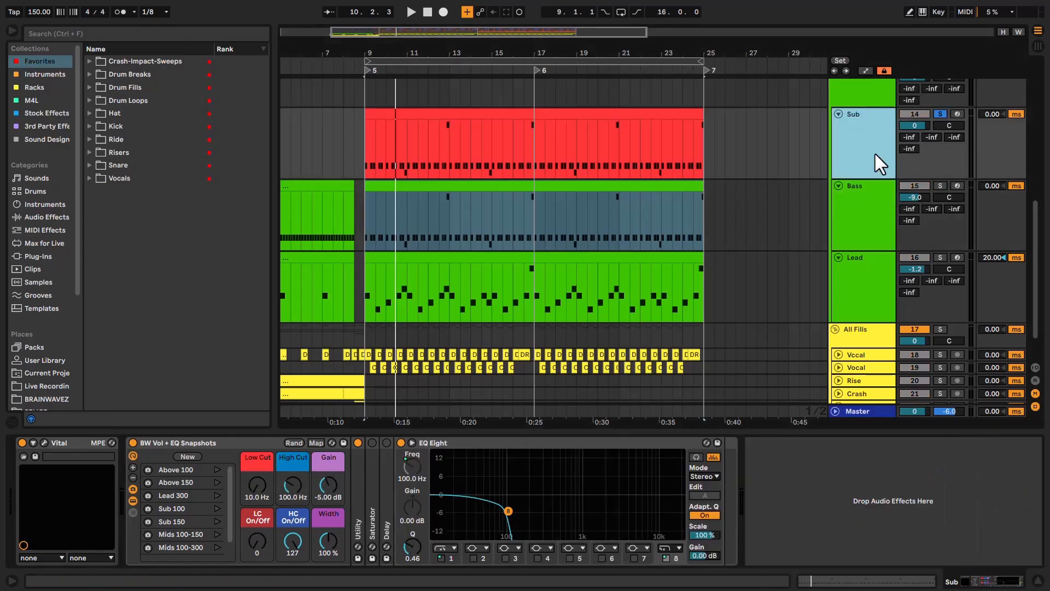
Listen to the soloed sub from bar 9 and inspect the oscillator and envelope in its Vital patch
{"action": "key", "text": "space"}
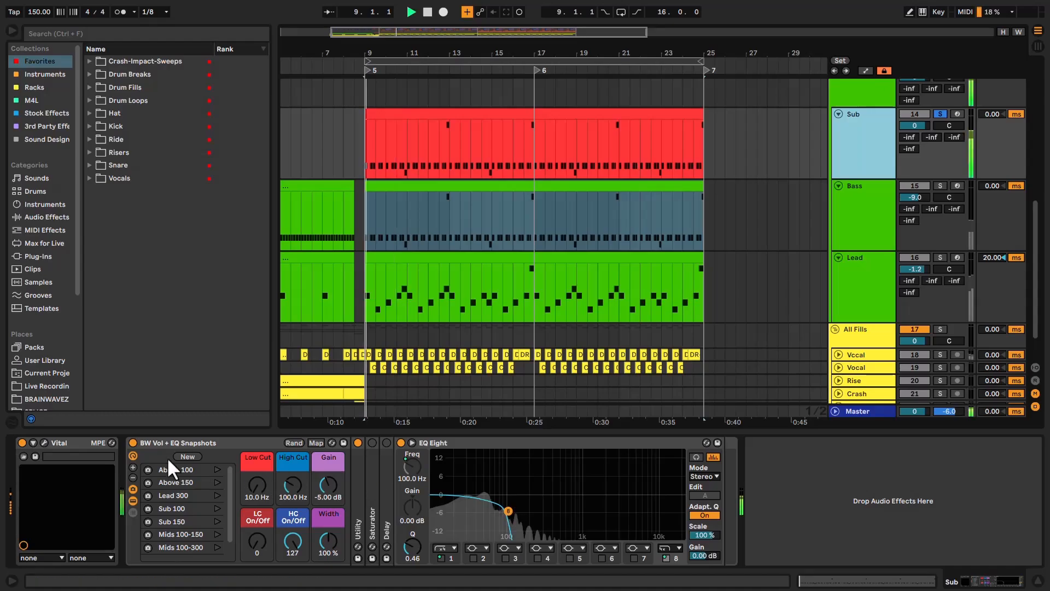
{"action": "left_click", "coordinate": [43, 441]}
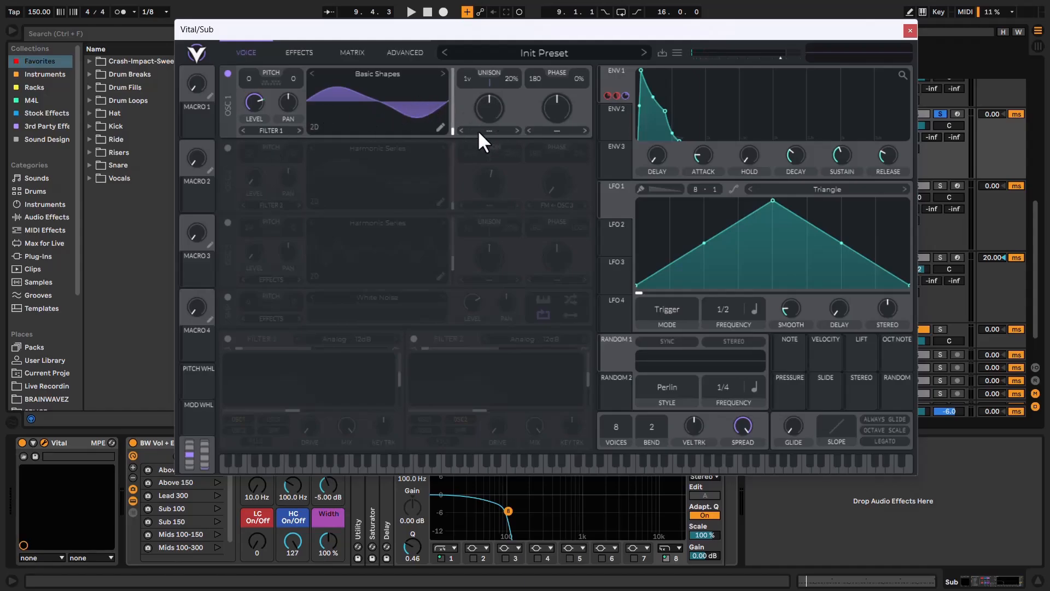
{"action": "key", "text": "space"}
{"action": "key", "text": "space"}
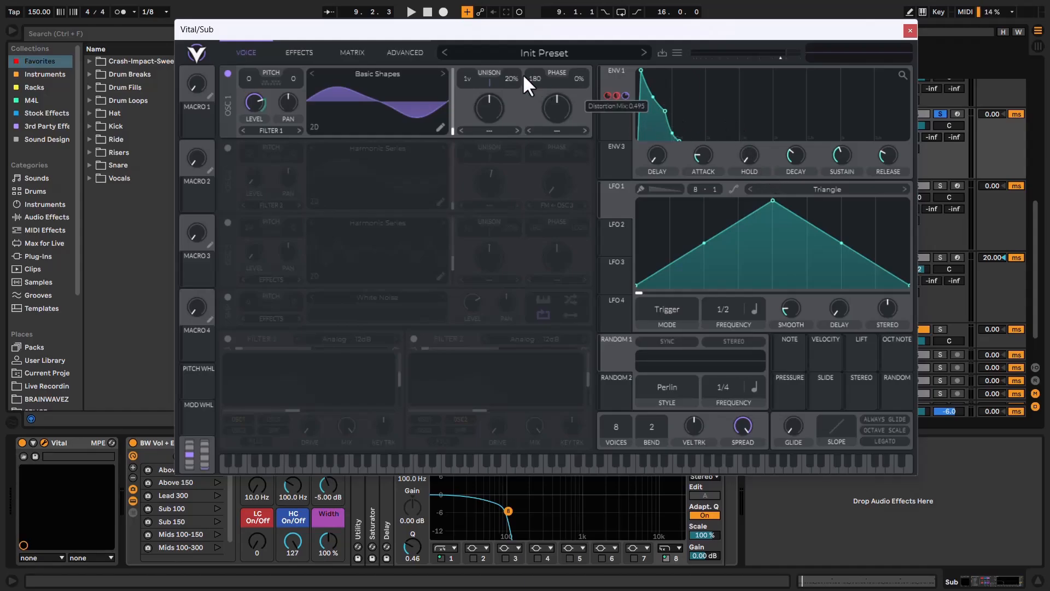
Listen to the sub, check the distortion in its Vital effects and close the Vital window
{"action": "key", "text": "space"}
{"action": "left_click", "coordinate": [296, 58]}
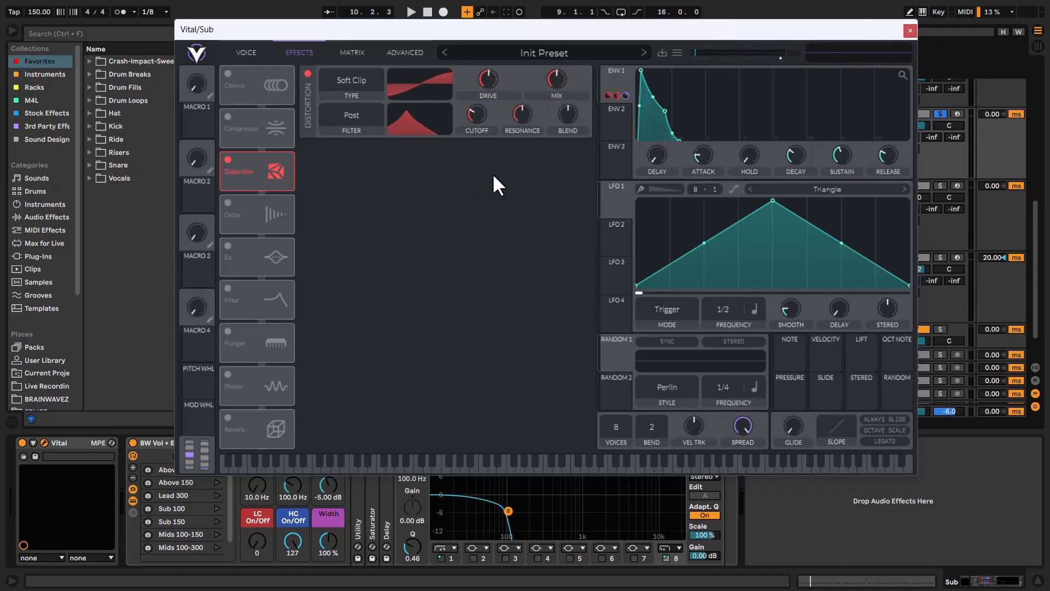
{"action": "left_click", "coordinate": [910, 30]}
Solo the All Synths group instead of the Sub track and play it from bar 9
{"action": "left_click", "coordinate": [825, 157]}
{"action": "scroll", "coordinate": [826, 157], "scroll_direction": "up", "scroll_amount": 4}
{"action": "left_click", "coordinate": [859, 197]}
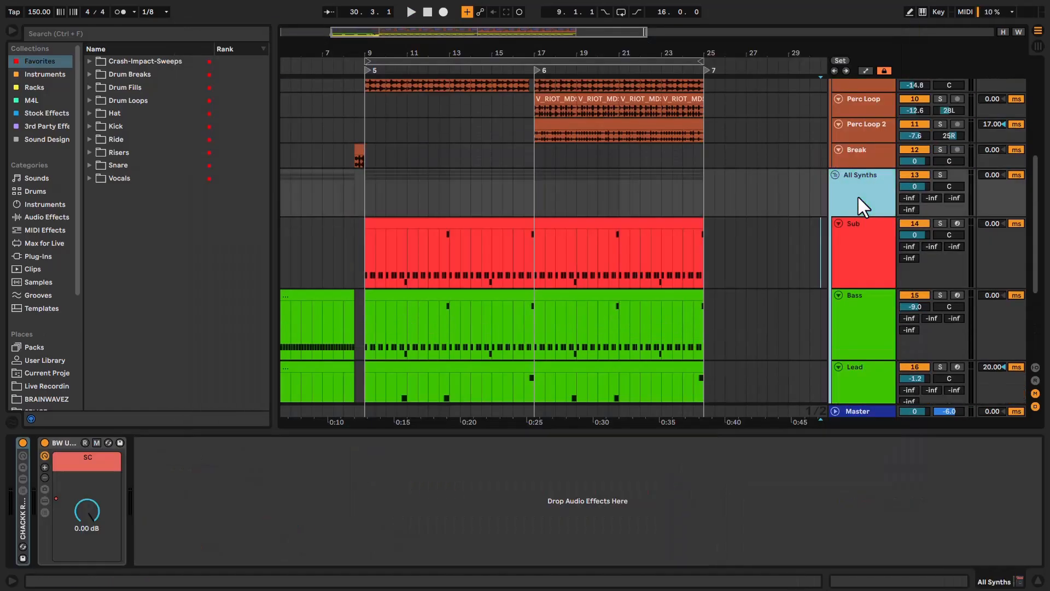
{"action": "left_click", "coordinate": [363, 186]}
{"action": "key", "text": "space"}
Show the automation of the All Synths group's SC control and examine its sidechain volume curve during playback
{"action": "left_click", "coordinate": [91, 501]}
{"action": "key", "text": "a"}
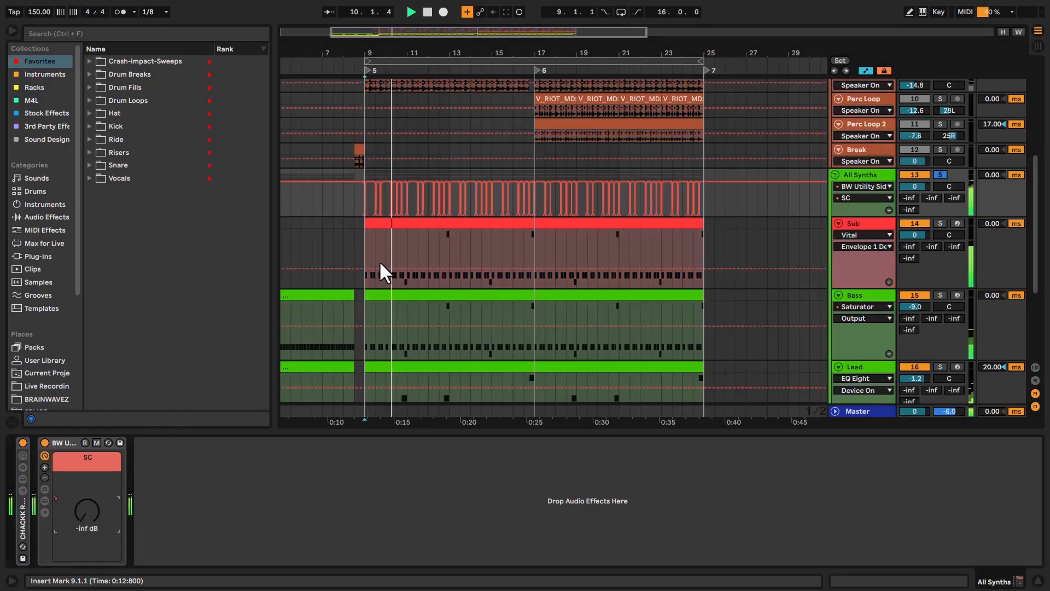
{"action": "scroll", "coordinate": [378, 219], "scroll_direction": "up", "scroll_amount": 8}
{"action": "scroll", "coordinate": [482, 210], "scroll_direction": "down", "scroll_amount": 5}
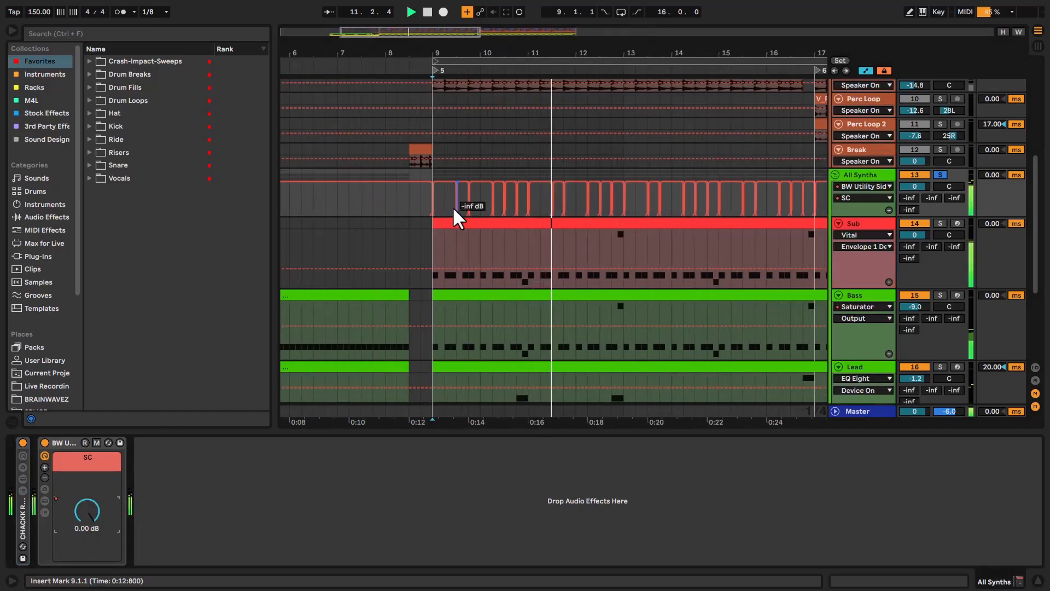
{"action": "scroll", "coordinate": [481, 214], "scroll_direction": "down", "scroll_amount": 4}
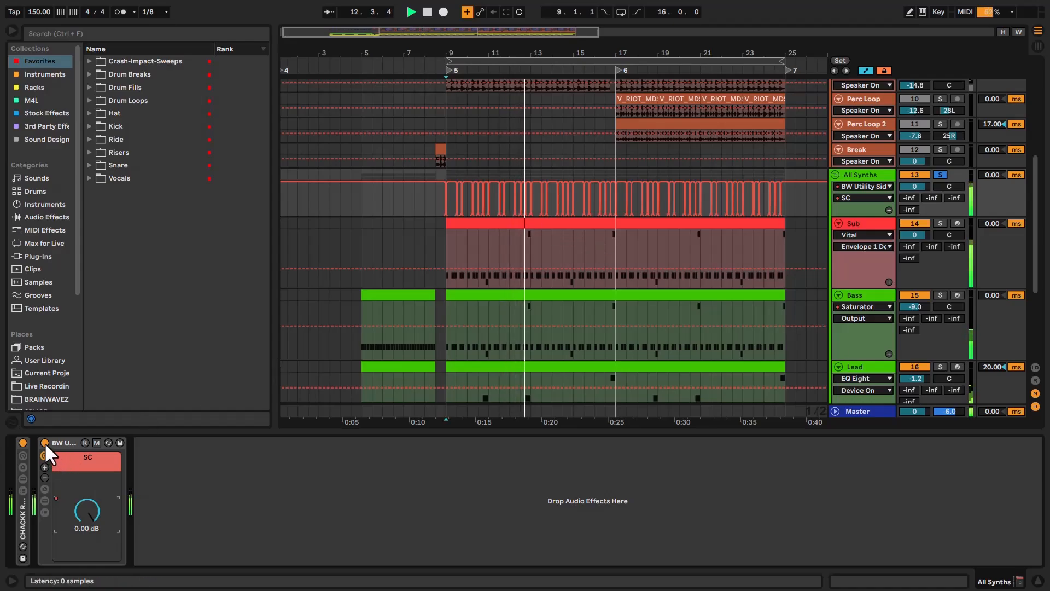
Hide the automation, listen to the synth group, unsolo it and stop playback
{"action": "key", "text": "a"}
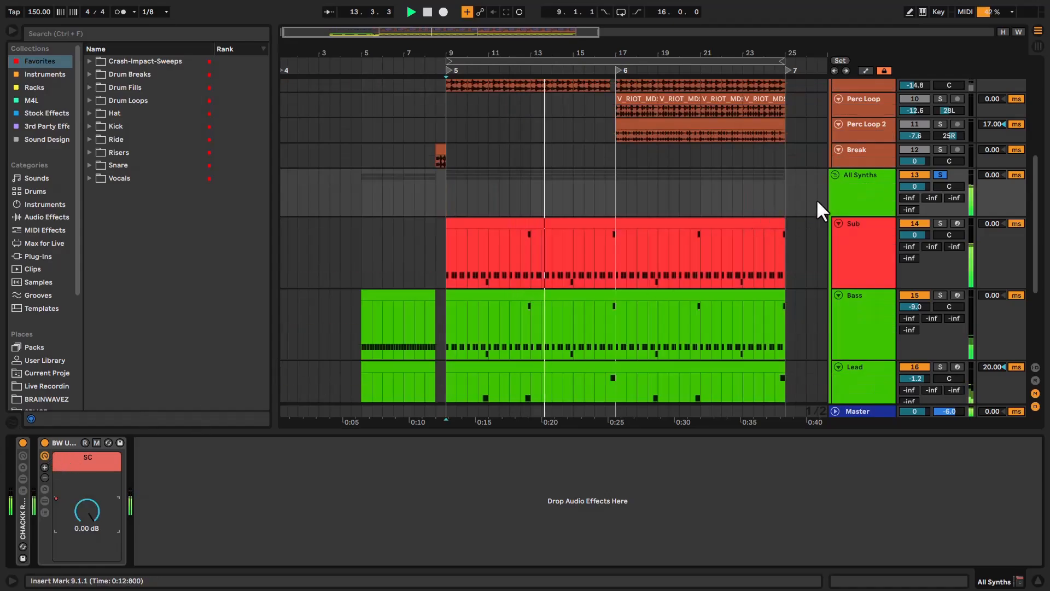
{"action": "left_click", "coordinate": [876, 188]}
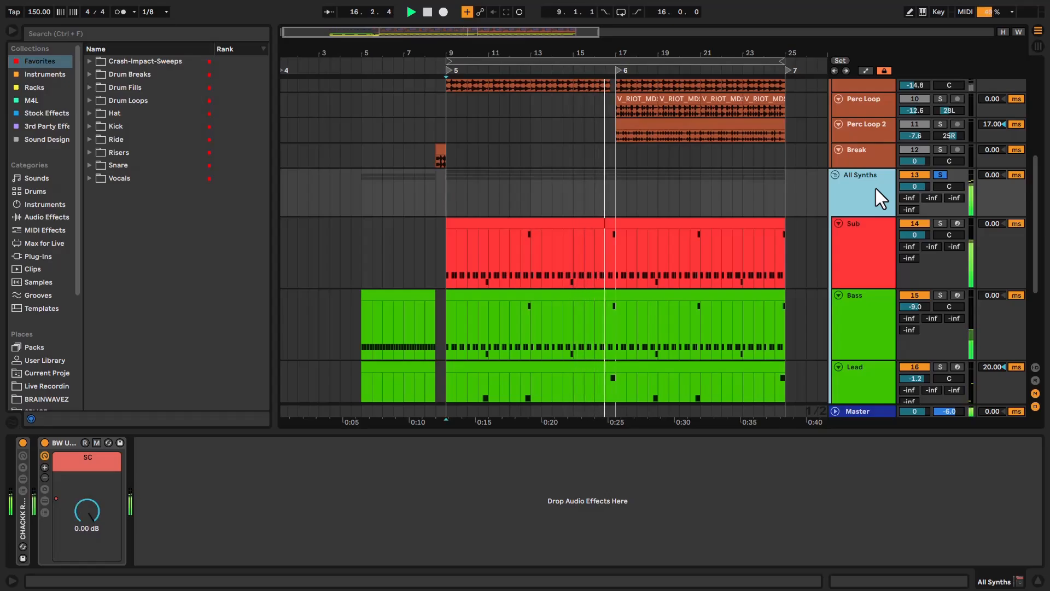
{"action": "key", "text": "space"}
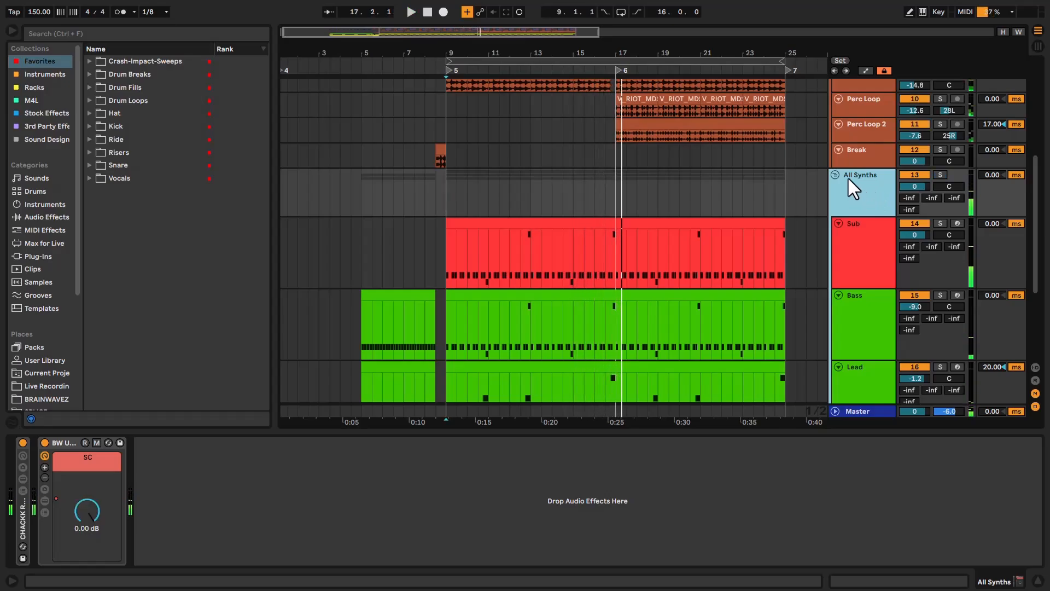
Fold the All Synths group, open the All Fills group, make its header taller and unfold all its tracks
{"action": "left_click", "coordinate": [835, 175], "text": "alt"}
{"action": "left_click", "coordinate": [835, 123]}
{"action": "left_click", "coordinate": [857, 131]}
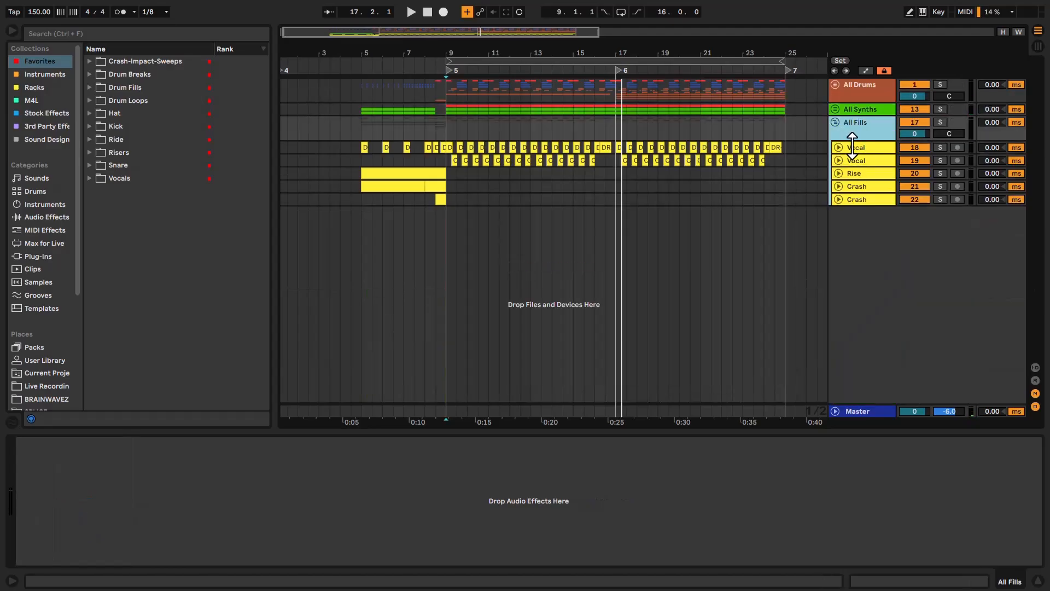
{"action": "left_click_drag", "start_coordinate": [838, 139], "coordinate": [841, 151]}
{"action": "left_click", "coordinate": [839, 159], "text": "alt"}
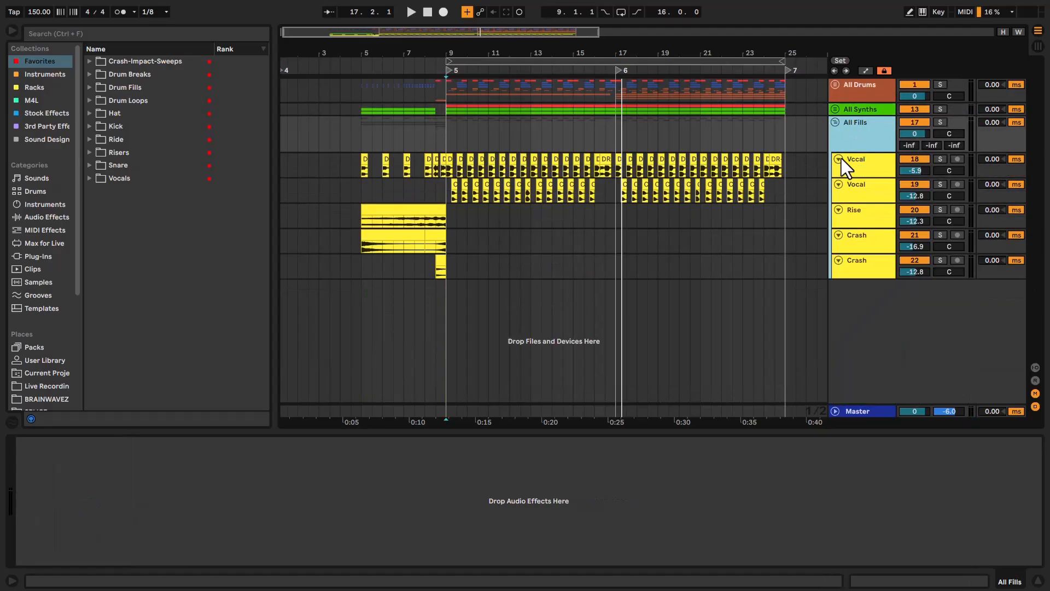
Zoom in around bar 9 and examine the chopped vocal clips of the All Fills group
{"action": "left_click", "coordinate": [449, 136]}
{"action": "key", "text": "plus"}
{"action": "key", "text": "plus"}
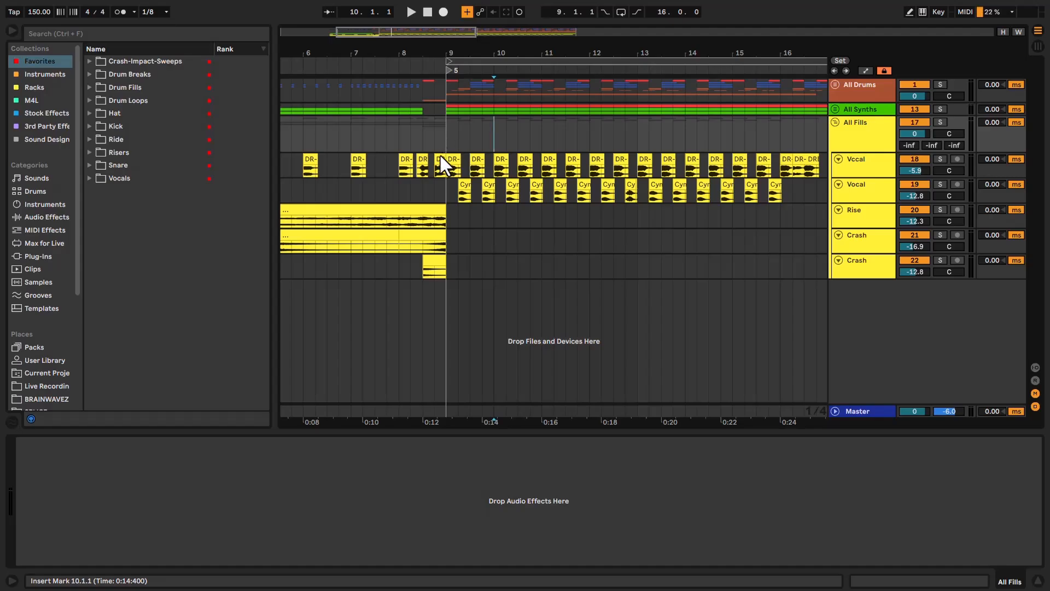
{"action": "left_click", "coordinate": [441, 158]}
{"action": "left_click", "coordinate": [858, 145]}
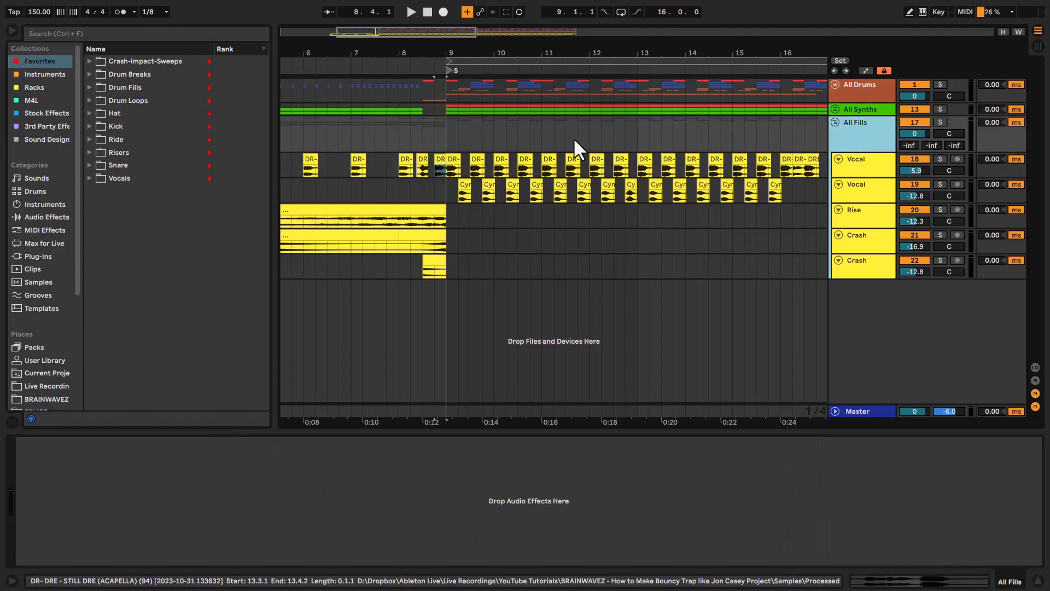
Solo the All Fills group and play it from bar 9, showing the whole arrangement, and unsolo it when done
{"action": "left_click", "coordinate": [447, 143]}
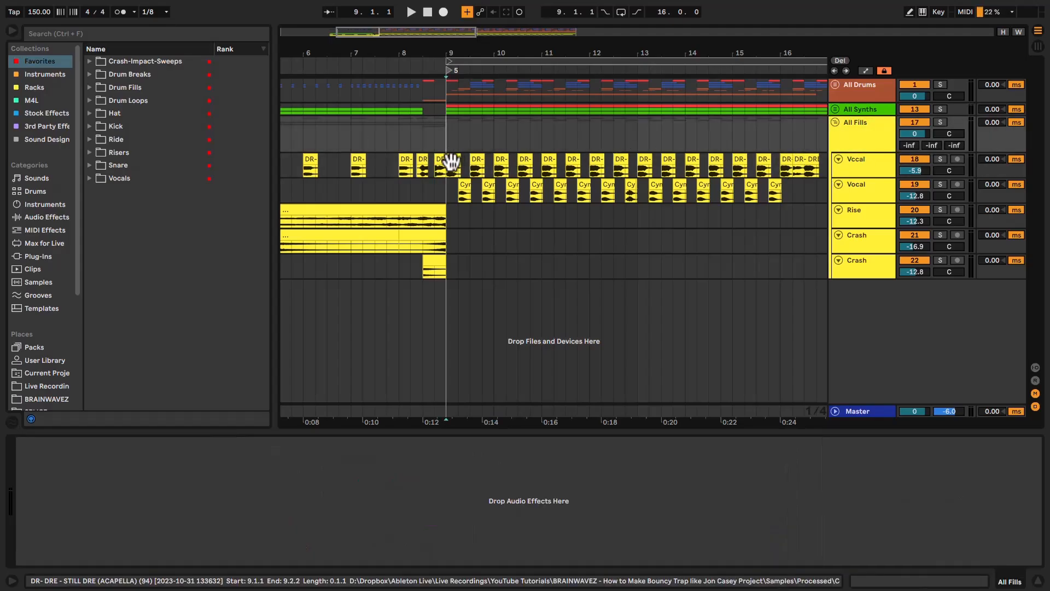
{"action": "left_click", "coordinate": [859, 134]}
{"action": "key", "text": "s"}
{"action": "key", "text": "space"}
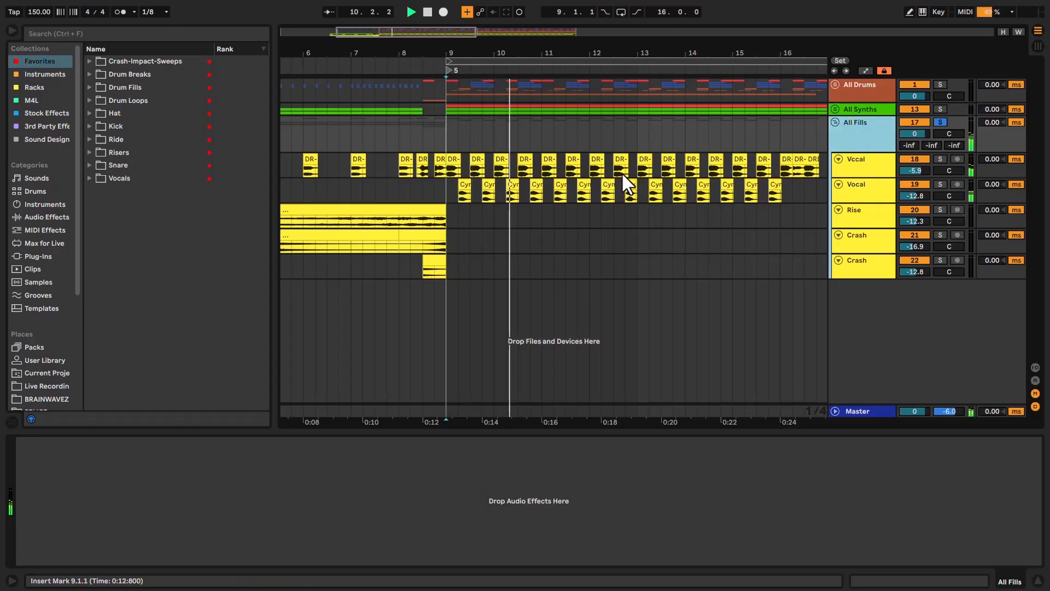
{"action": "key", "text": "w"}
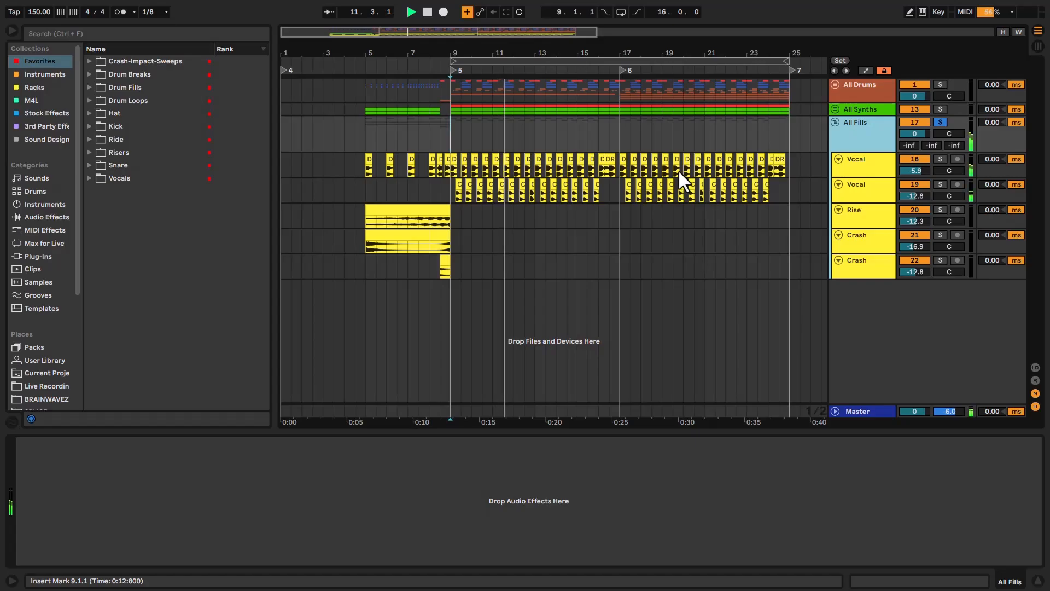
{"action": "key", "text": "s"}
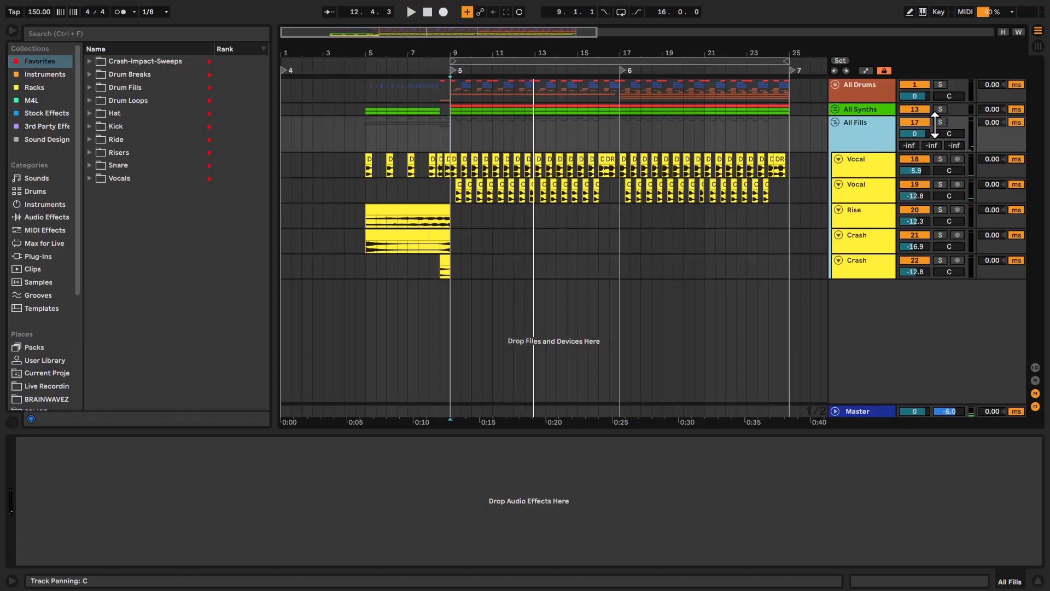
Deactivate the All Fills group and listen to the drop from bar 9 without it
{"action": "left_click", "coordinate": [924, 122]}
{"action": "left_click", "coordinate": [452, 110]}
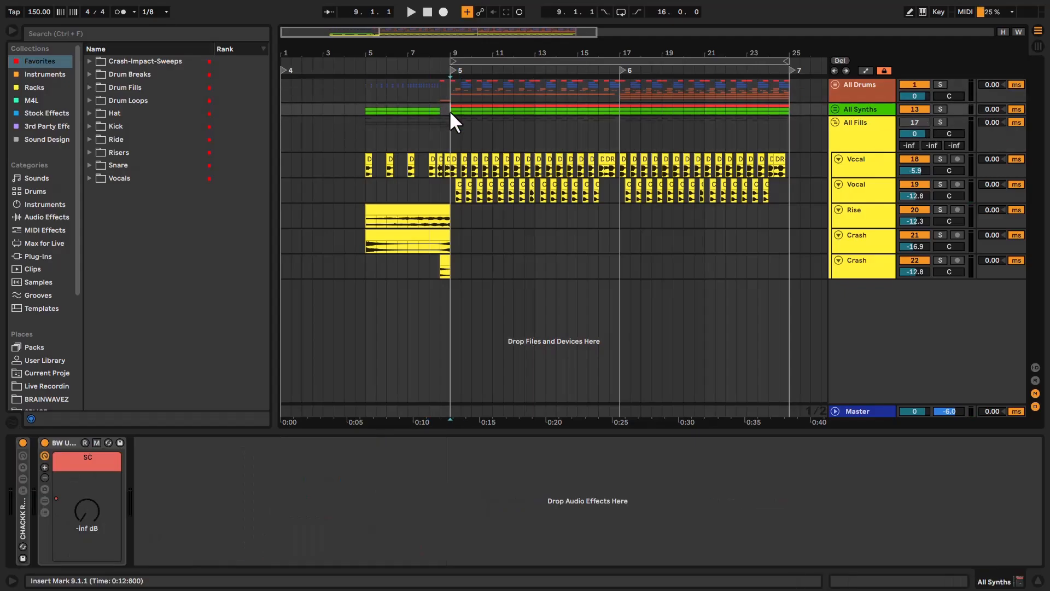
{"action": "key", "text": "space"}
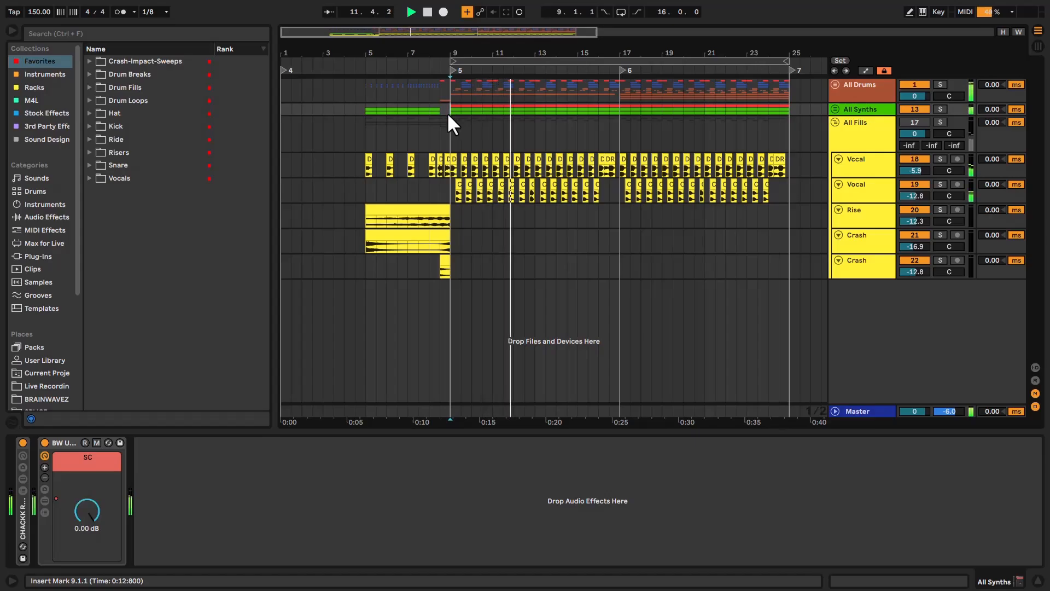
{"action": "key", "text": "space"}
Reactivate the All Fills group, play the drop from bar 9 with the fills and stop at bar 17
{"action": "left_click", "coordinate": [444, 120]}
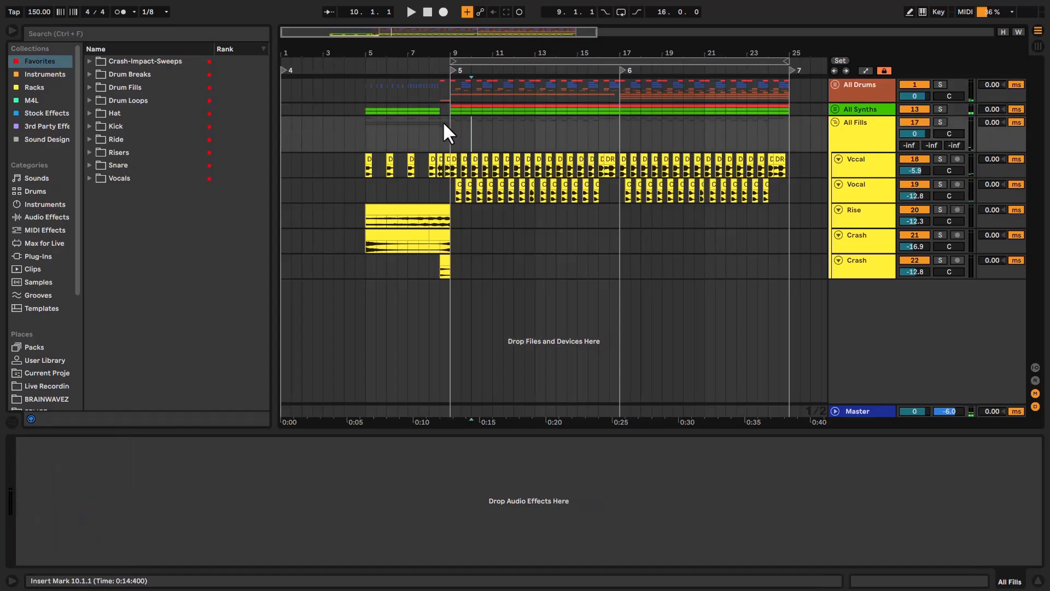
{"action": "key", "text": "space"}
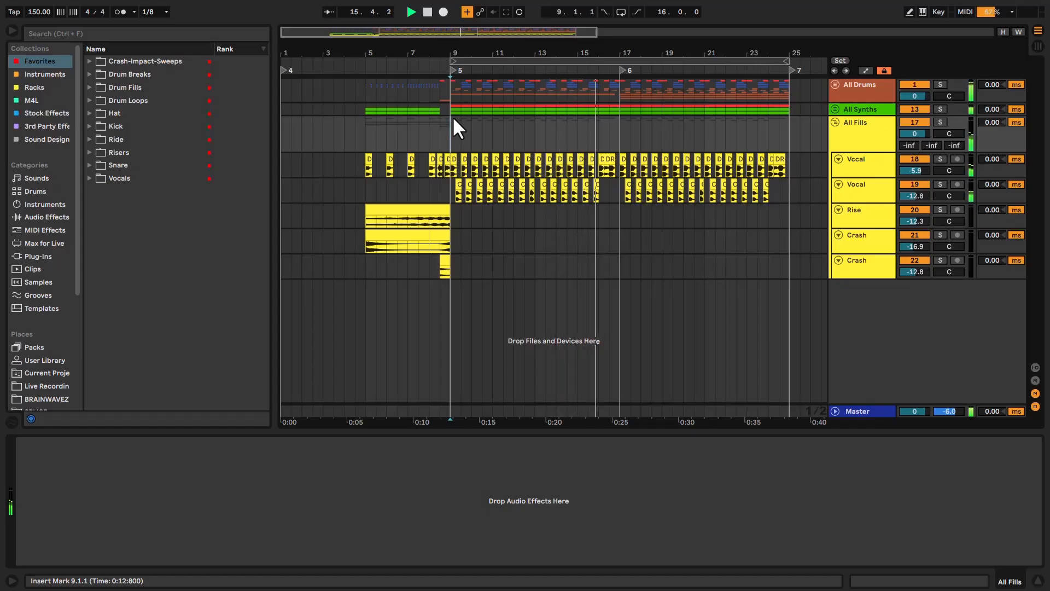
{"action": "left_click", "coordinate": [619, 134]}
{"action": "key", "text": "space"}
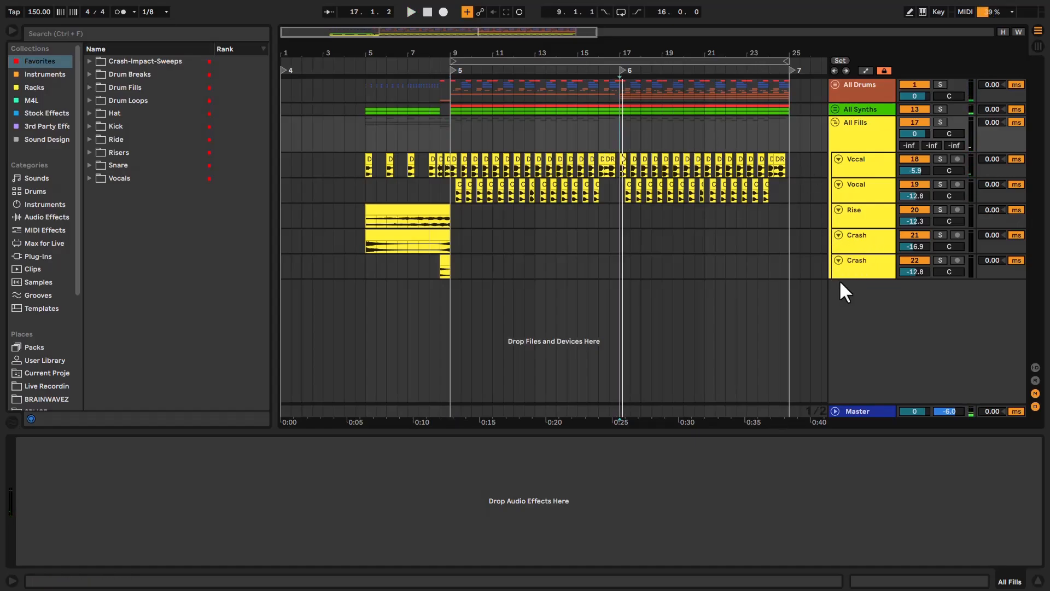
Fold the All Fills group, open the All Synths group and fold its Sub, Bass and Lead tracks
{"action": "left_click", "coordinate": [836, 121]}
{"action": "left_click", "coordinate": [835, 110]}
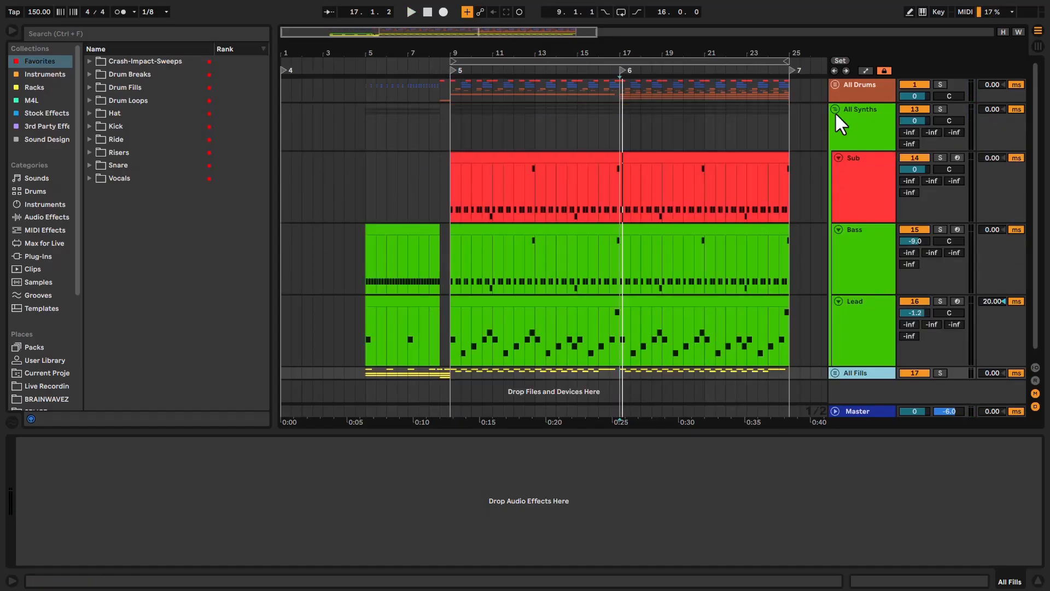
{"action": "left_click", "coordinate": [838, 157], "text": "alt"}
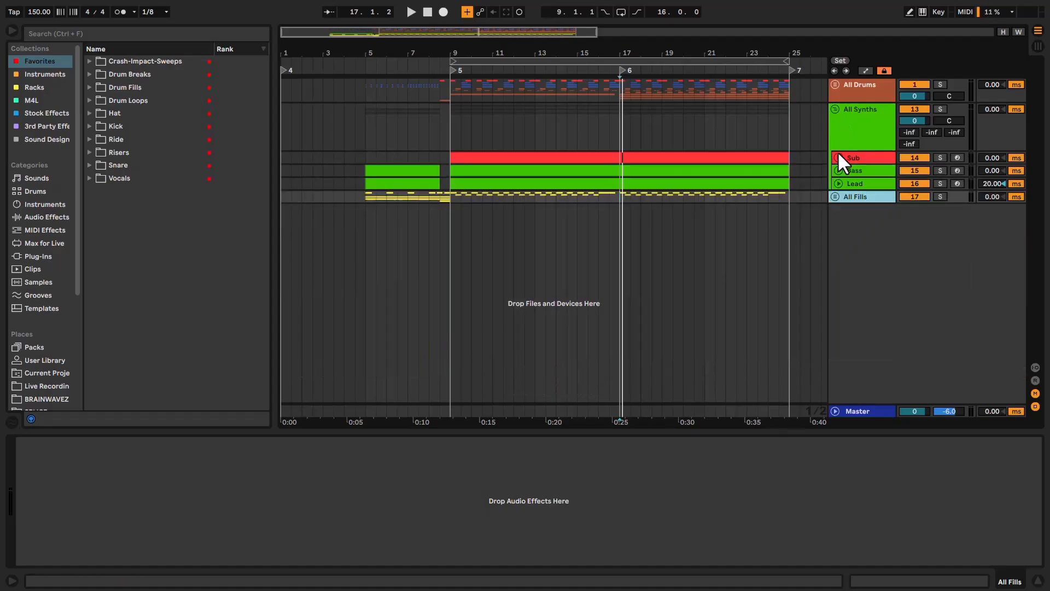
Keep the All Fills group folded and place the insert marker at bar 17 in the All Synths group
{"action": "left_click", "coordinate": [837, 196]}
{"action": "left_click", "coordinate": [836, 197]}
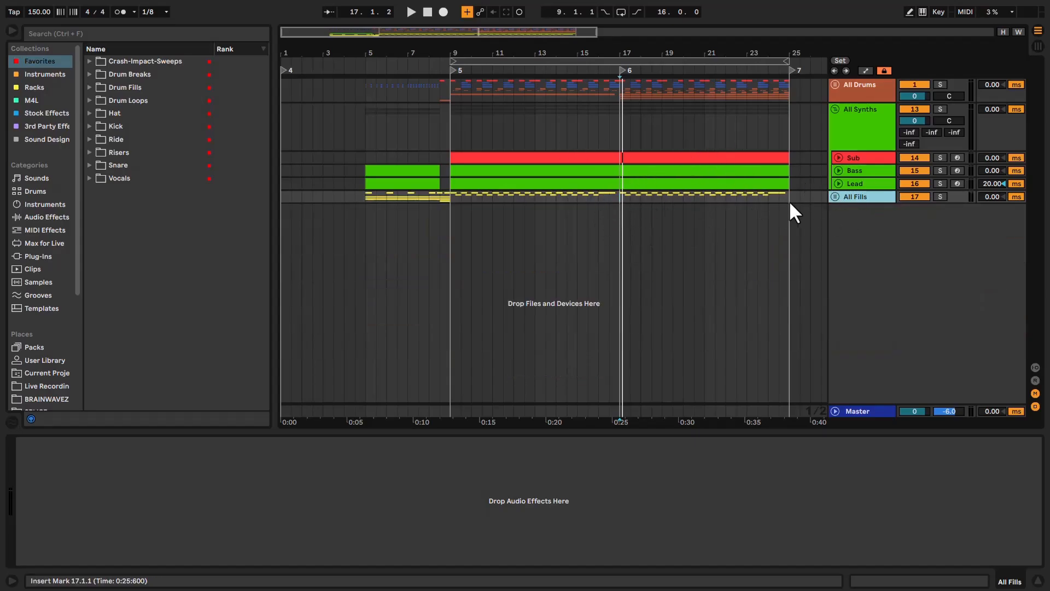
{"action": "left_click", "coordinate": [620, 116]}
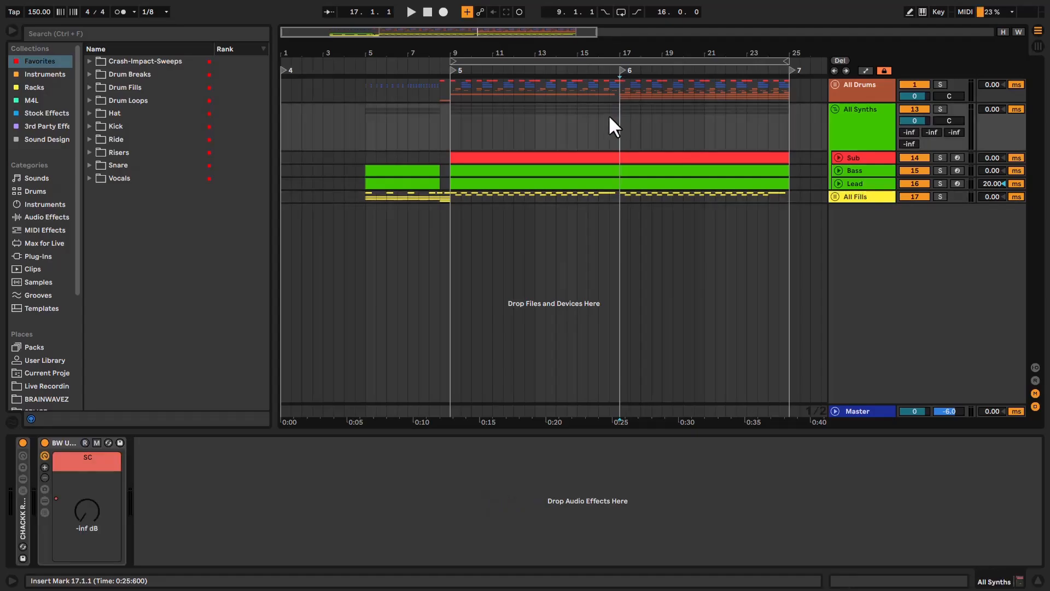